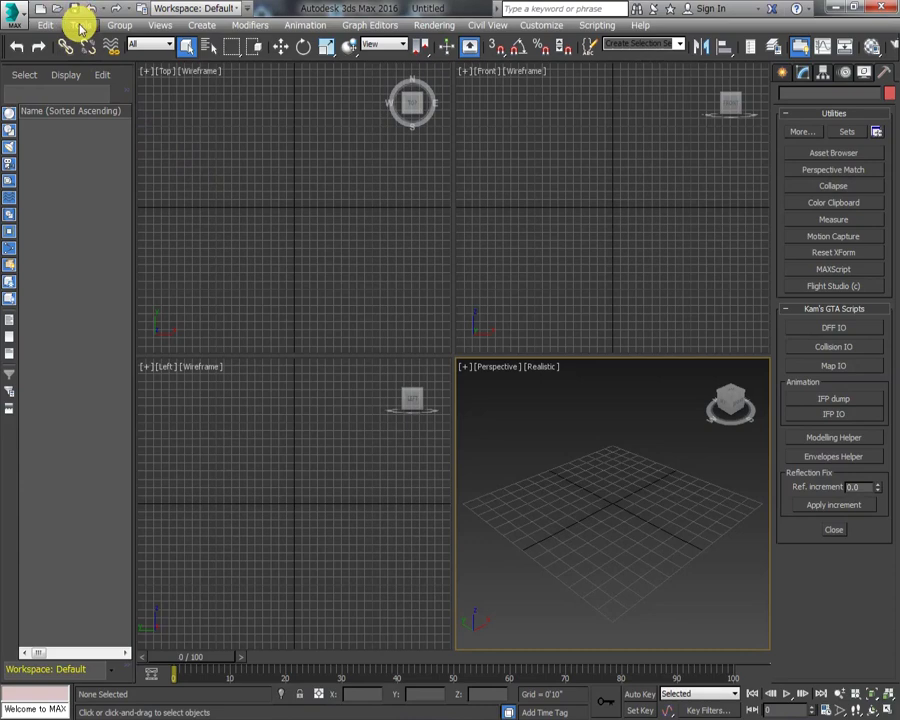
- Import SH_initial_loader.exe_Thu_Nov_09_03-39-46_2023.3dxml with 3dsMaxConvertXml, writing it to the current Max scene heather.max
{"action": "left_click", "coordinate": [95, 44]}
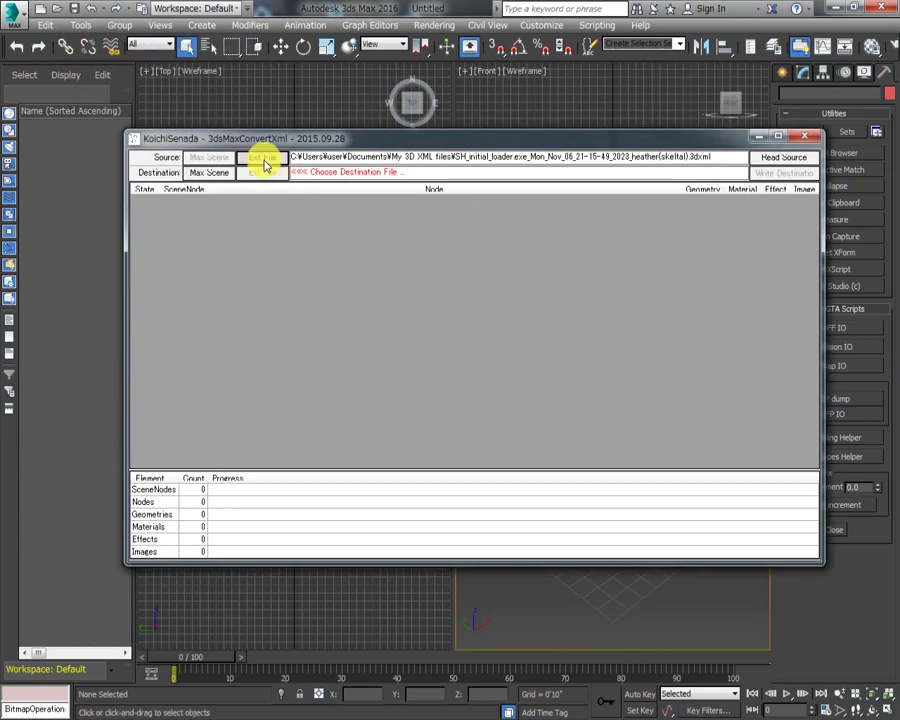
{"action": "left_click", "coordinate": [263, 160]}
{"action": "left_click", "coordinate": [781, 159]}
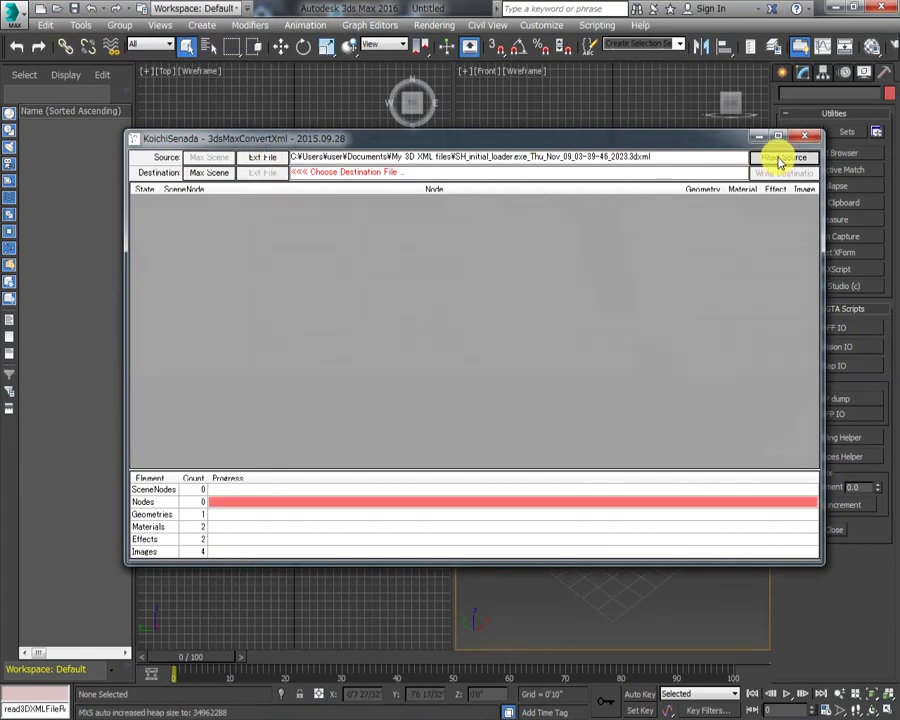
{"action": "left_click", "coordinate": [208, 173]}
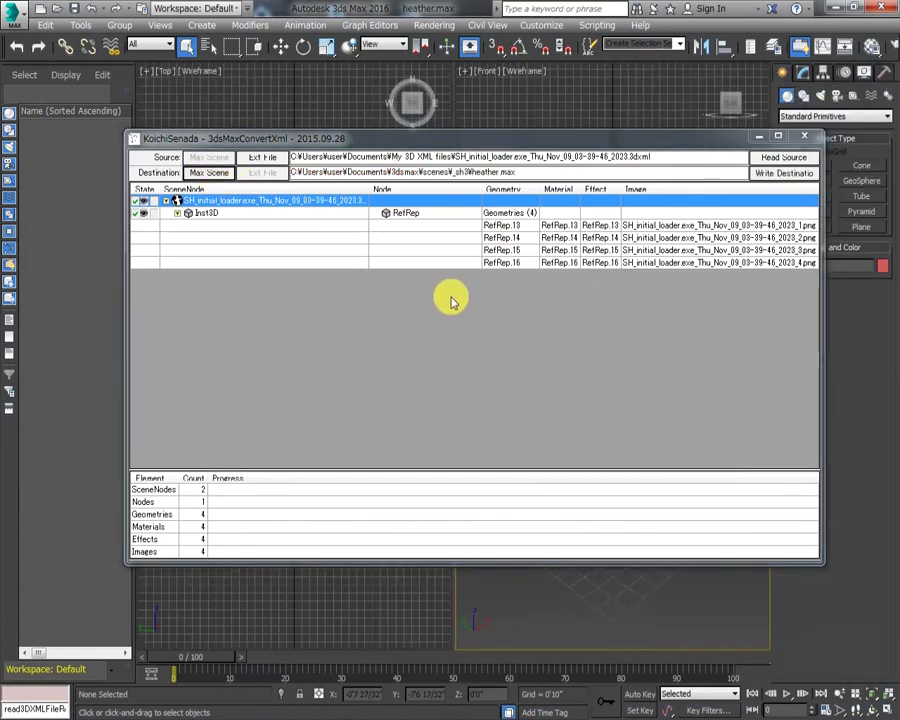
{"action": "left_click", "coordinate": [768, 175]}
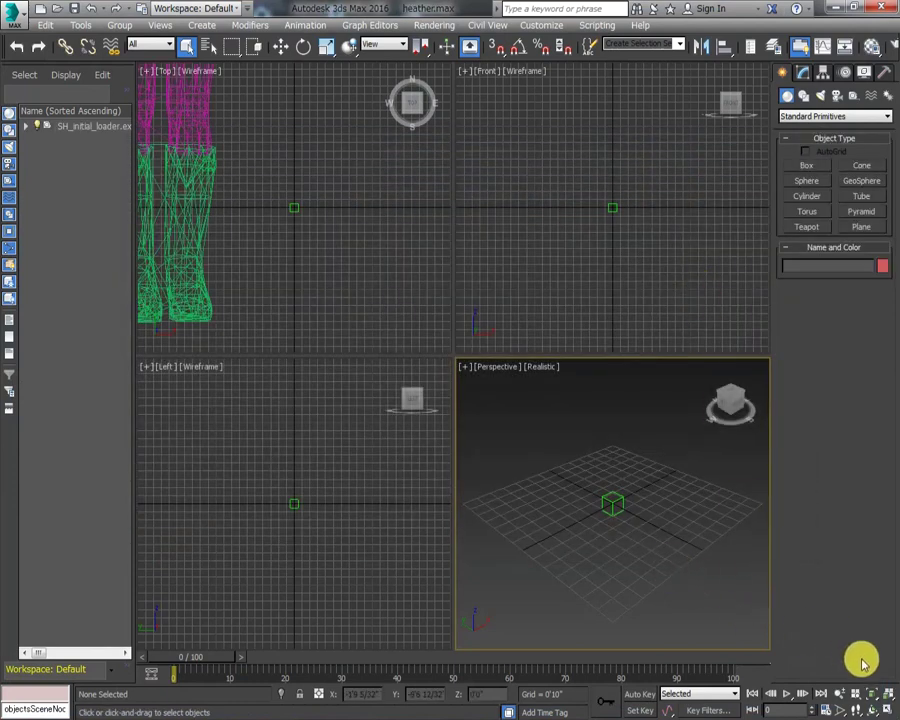
- Delete the two helper objects at the world origin, keeping the imported character's meshes
{"action": "left_click", "coordinate": [889, 693]}
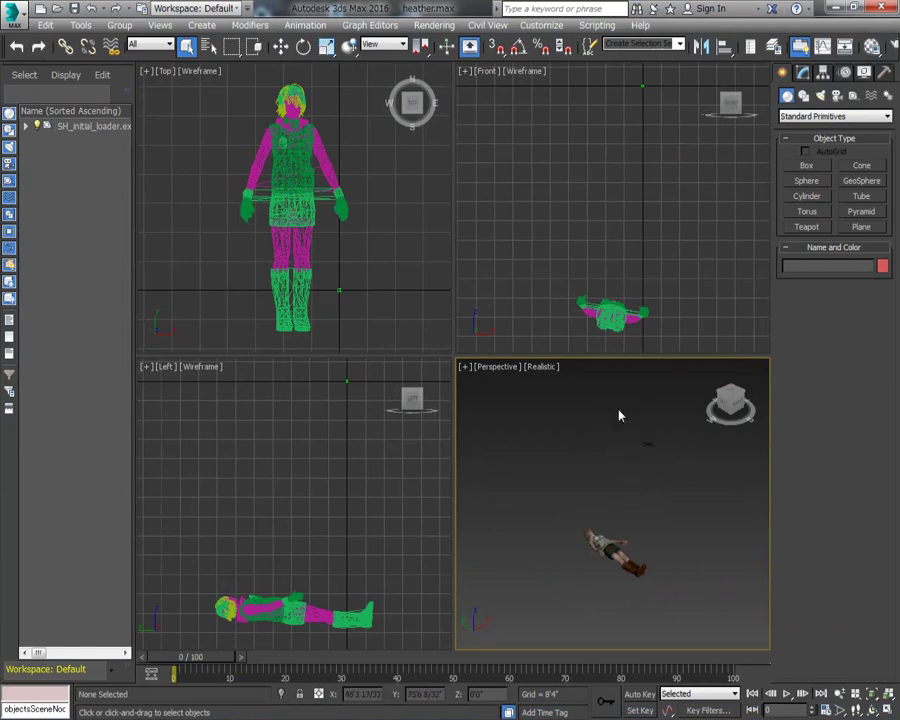
{"action": "left_click_drag", "start_coordinate": [669, 470], "coordinate": [645, 438]}
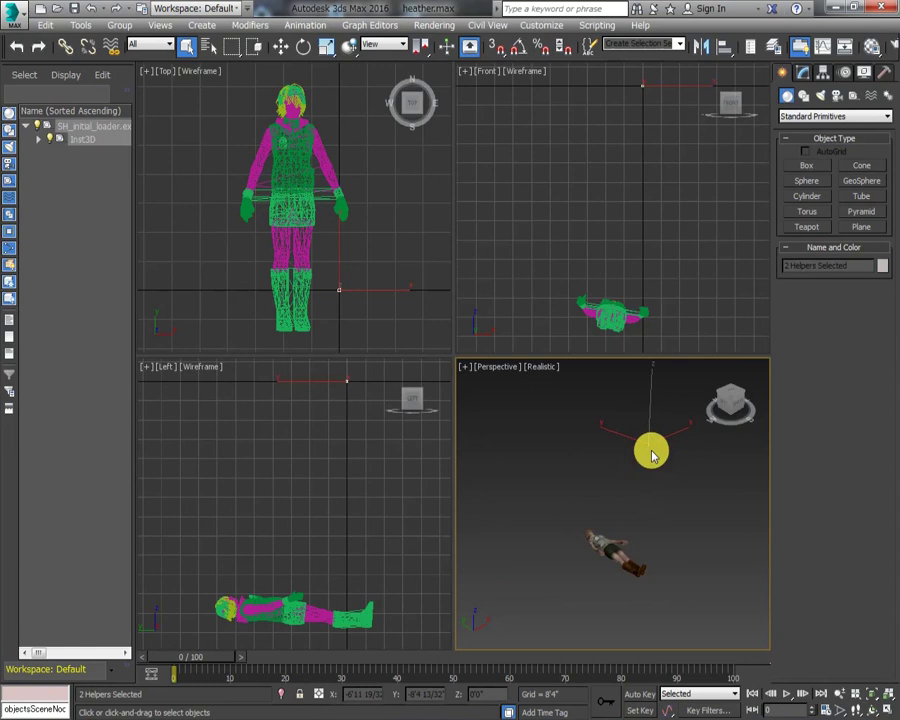
{"action": "key", "text": "Delete"}
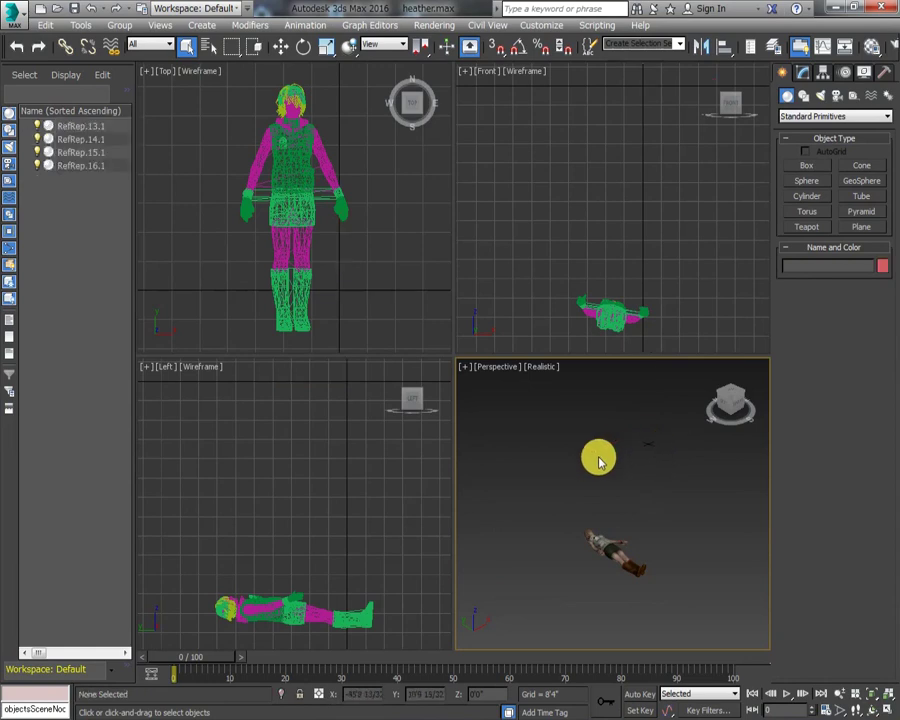
- Rotate all the character meshes together in the Left view from lying flat to standing upright
{"action": "left_click_drag", "start_coordinate": [532, 468], "coordinate": [680, 610]}
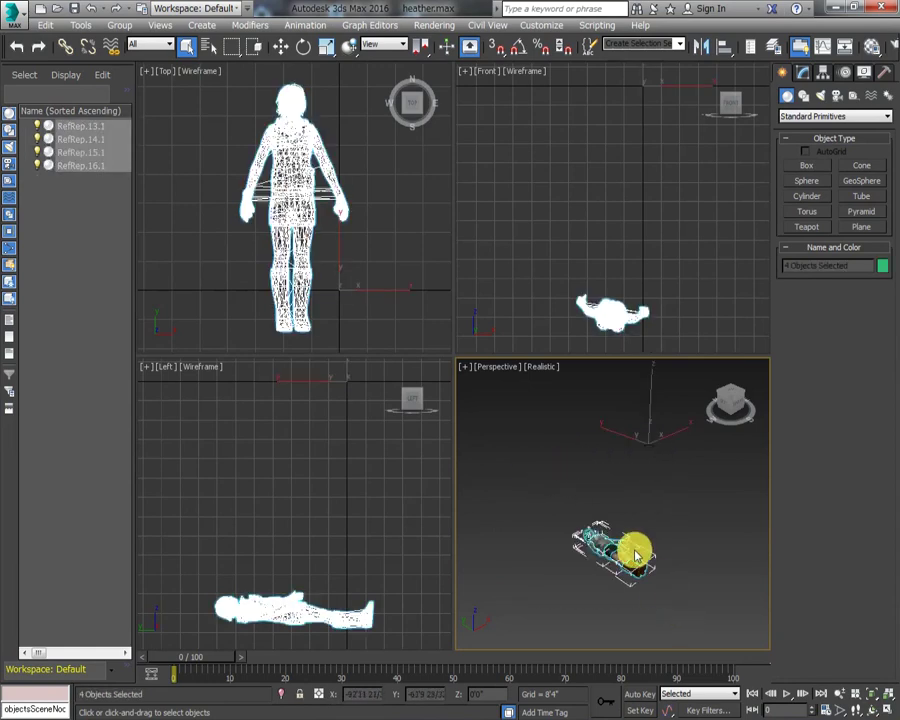
{"action": "left_click", "coordinate": [303, 46]}
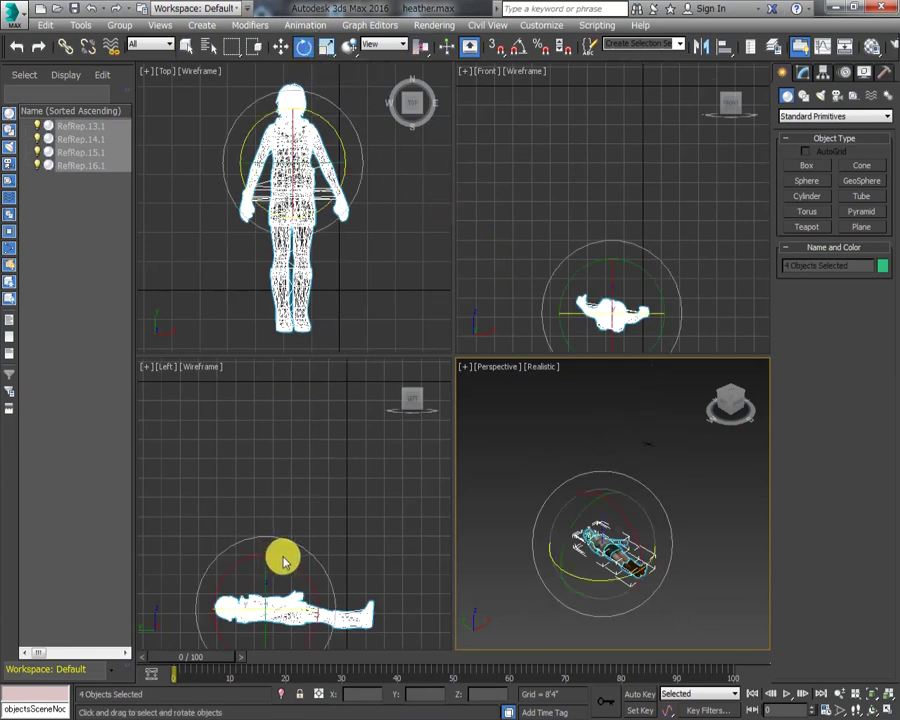
{"action": "left_click", "coordinate": [314, 480]}
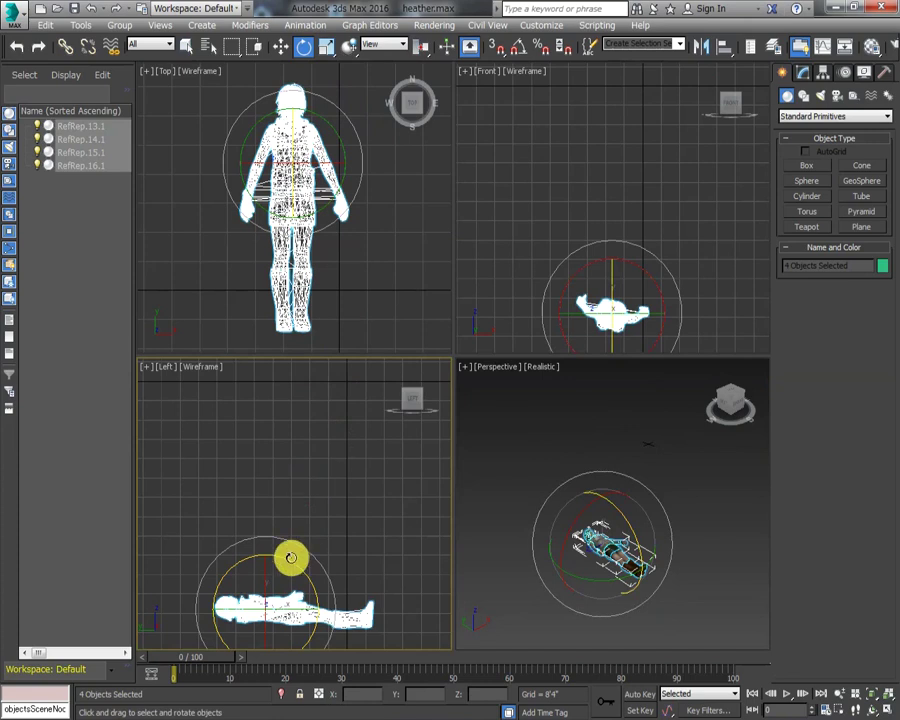
{"action": "left_click_drag", "start_coordinate": [287, 560], "coordinate": [371, 643]}
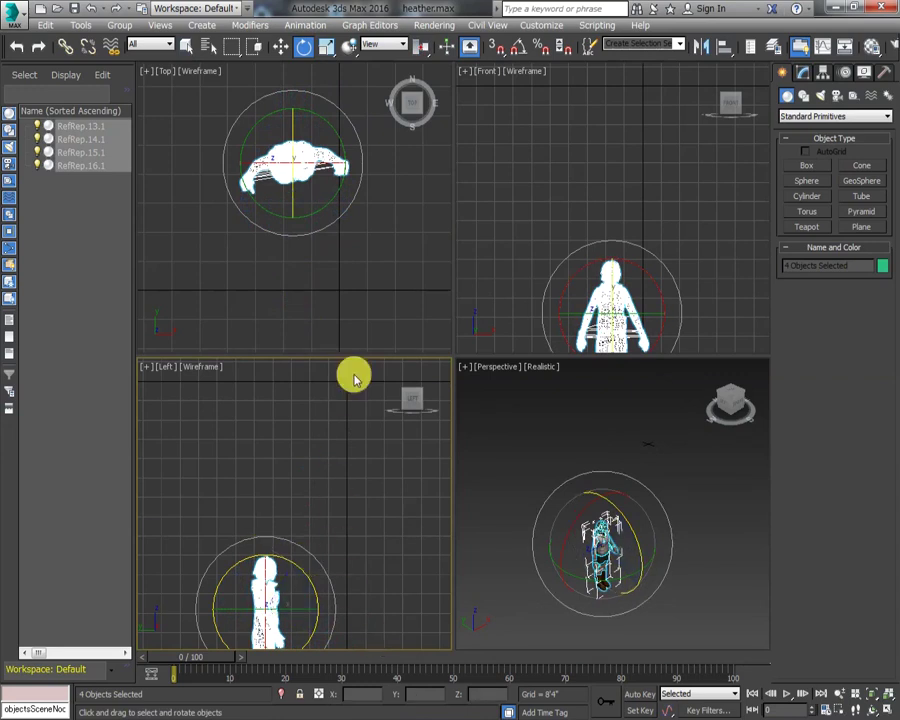
- Move the character up about 146'7" so its feet rest on the ground plane, and centre it on the world origin
{"action": "left_click", "coordinate": [279, 48]}
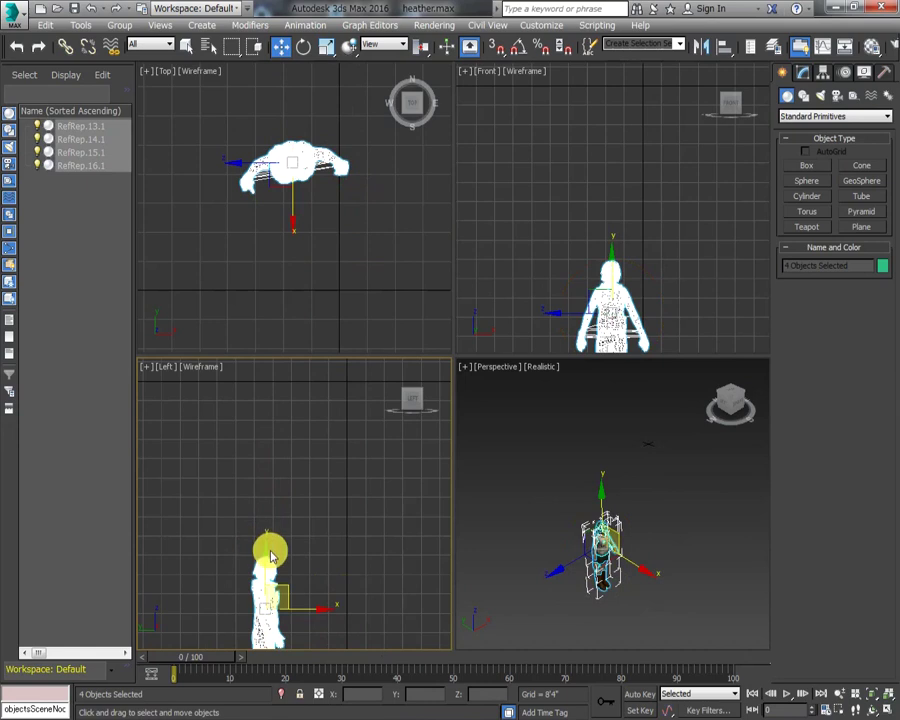
{"action": "left_click_drag", "start_coordinate": [266, 546], "coordinate": [283, 205]}
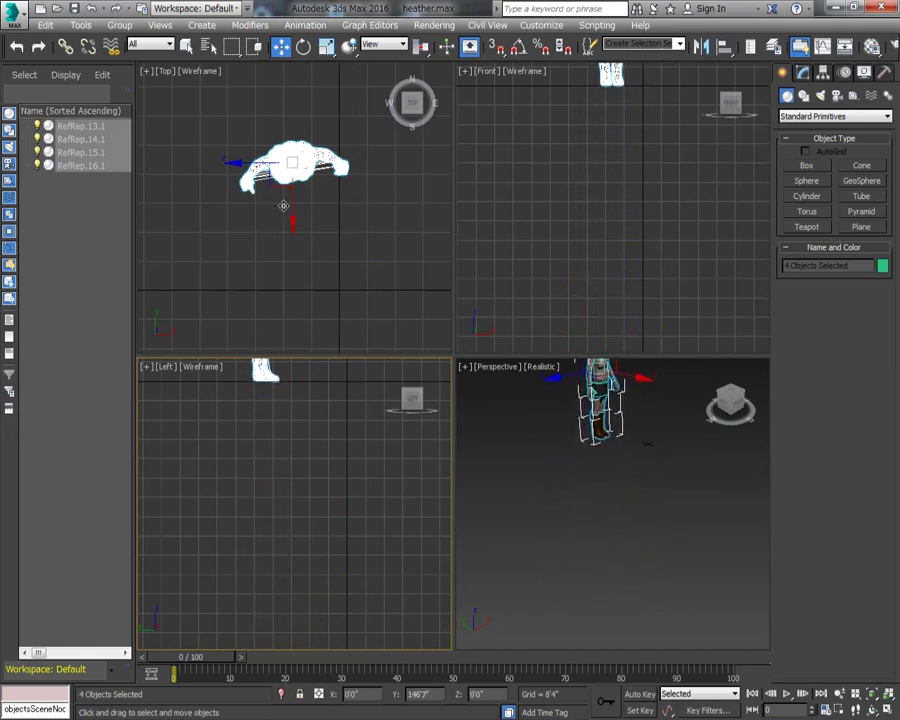
{"action": "right_click", "coordinate": [377, 250]}
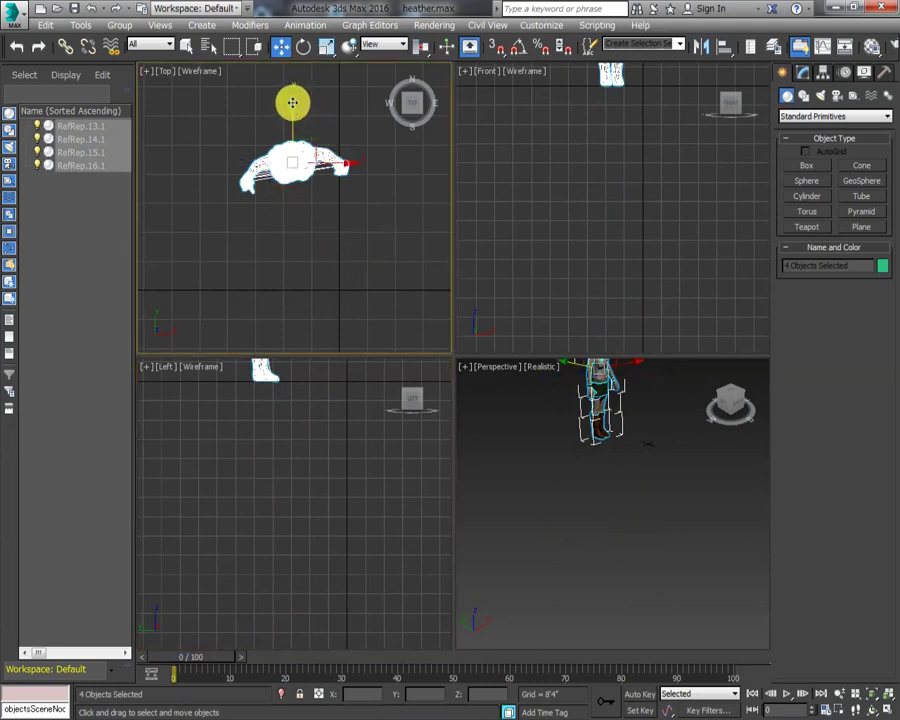
{"action": "left_click_drag", "start_coordinate": [293, 103], "coordinate": [329, 228]}
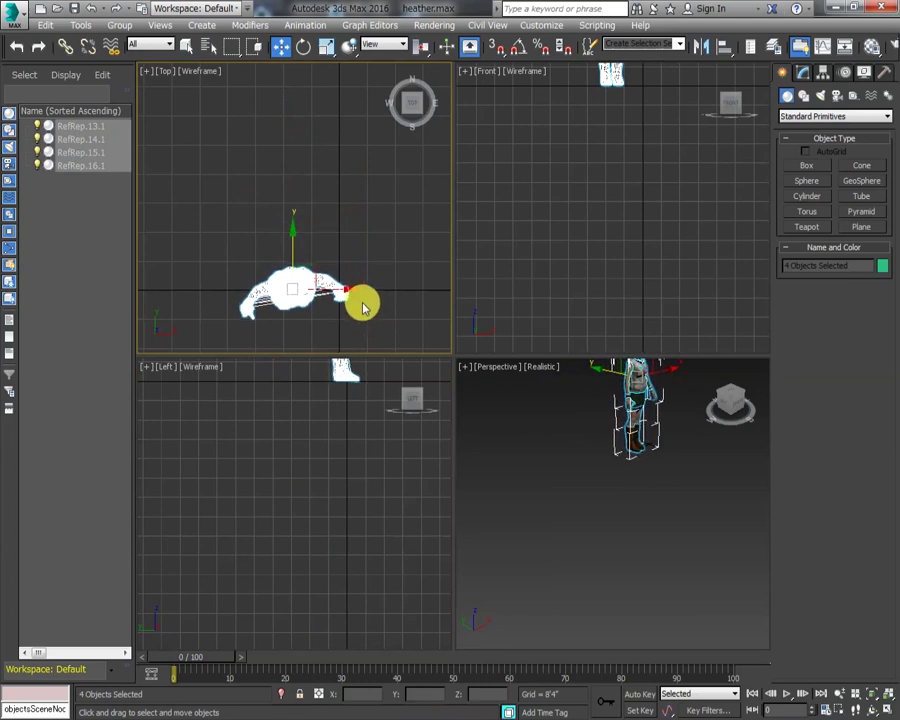
{"action": "left_click_drag", "start_coordinate": [352, 287], "coordinate": [399, 289]}
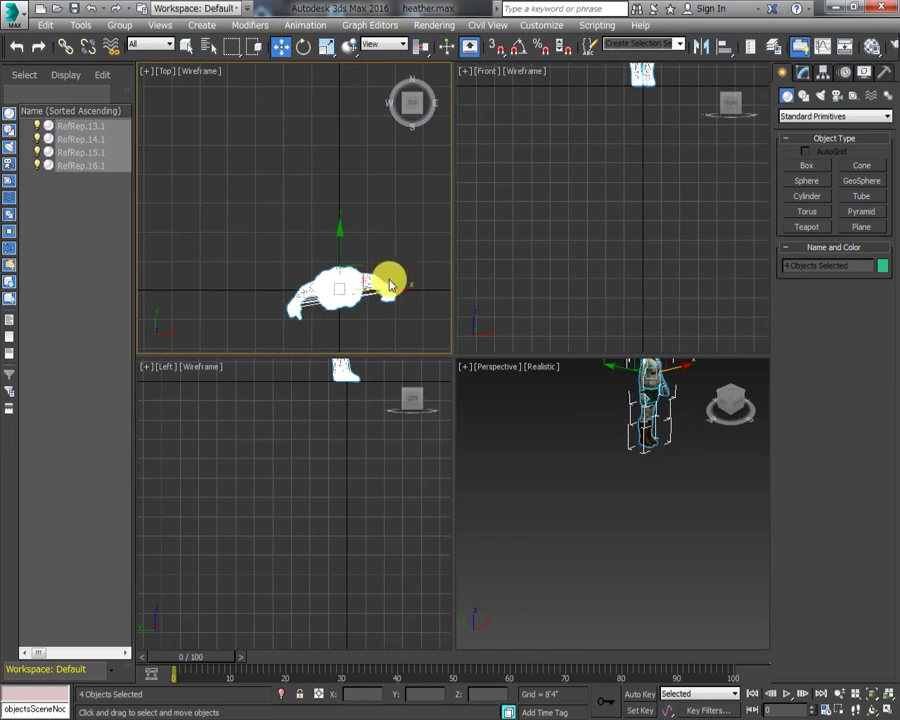
{"action": "left_click", "coordinate": [888, 698]}
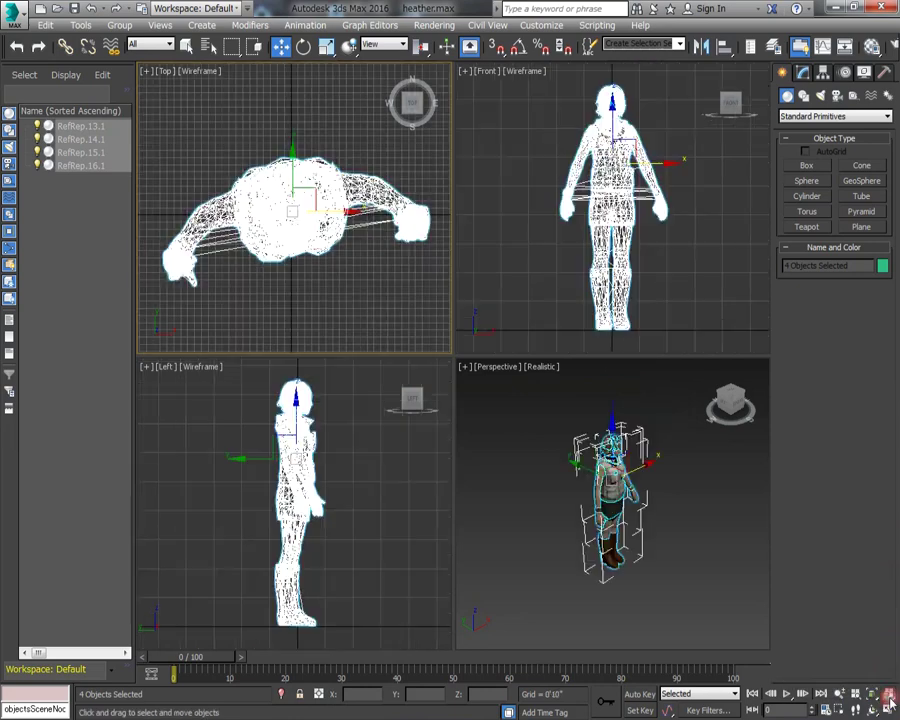
- Rotate the character slightly about its vertical axis until both arms line up in the Left view and it faces straight forward
{"action": "left_click", "coordinate": [306, 48]}
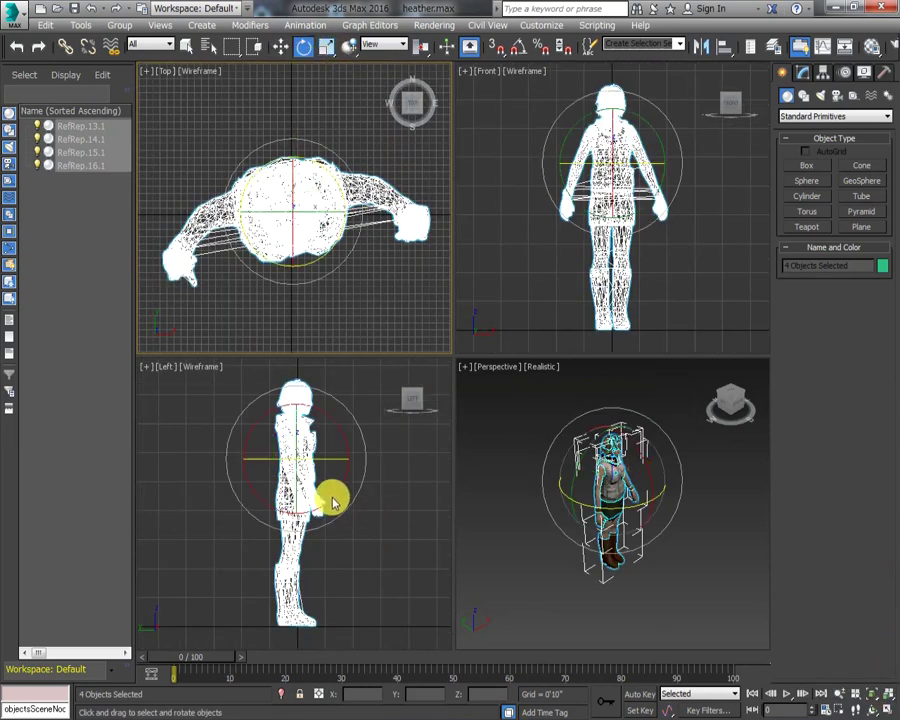
{"action": "left_click_drag", "start_coordinate": [294, 497], "coordinate": [184, 523]}
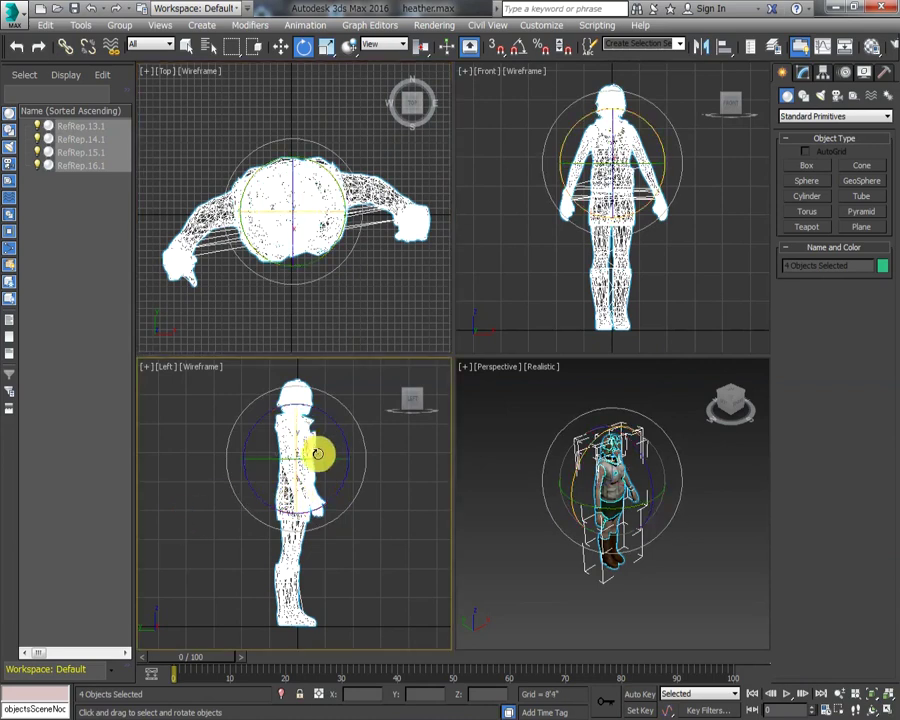
{"action": "scroll", "coordinate": [316, 452], "scroll_direction": "down", "scroll_amount": 2}
{"action": "scroll", "coordinate": [306, 486], "scroll_direction": "up", "scroll_amount": 6}
{"action": "scroll", "coordinate": [295, 502], "scroll_direction": "up", "scroll_amount": 4}
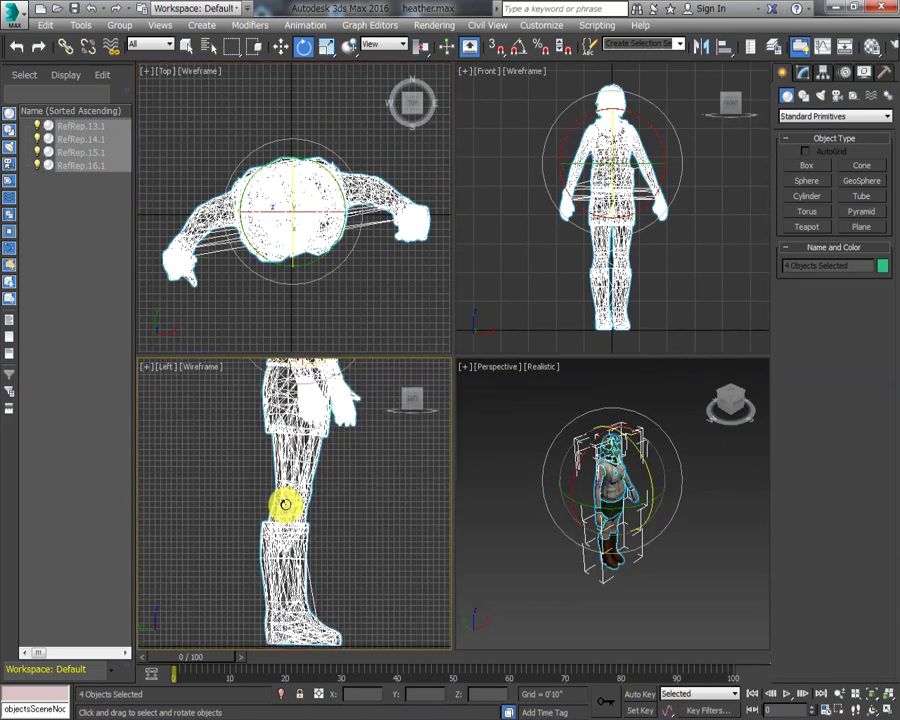
{"action": "middle_click_drag", "start_coordinate": [306, 430], "coordinate": [300, 580]}
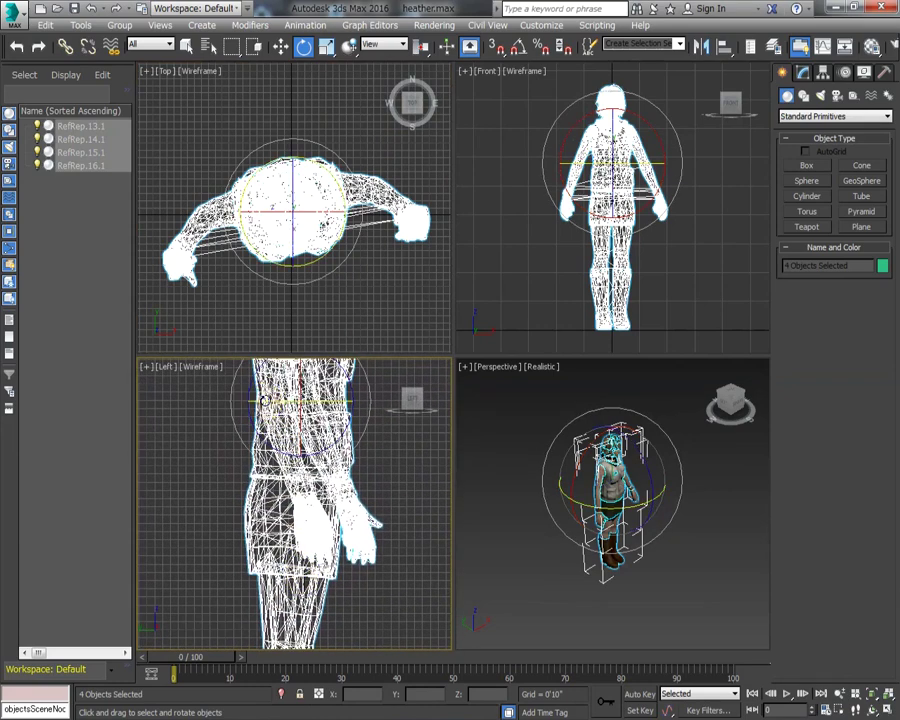
{"action": "left_click_drag", "start_coordinate": [263, 400], "coordinate": [252, 413]}
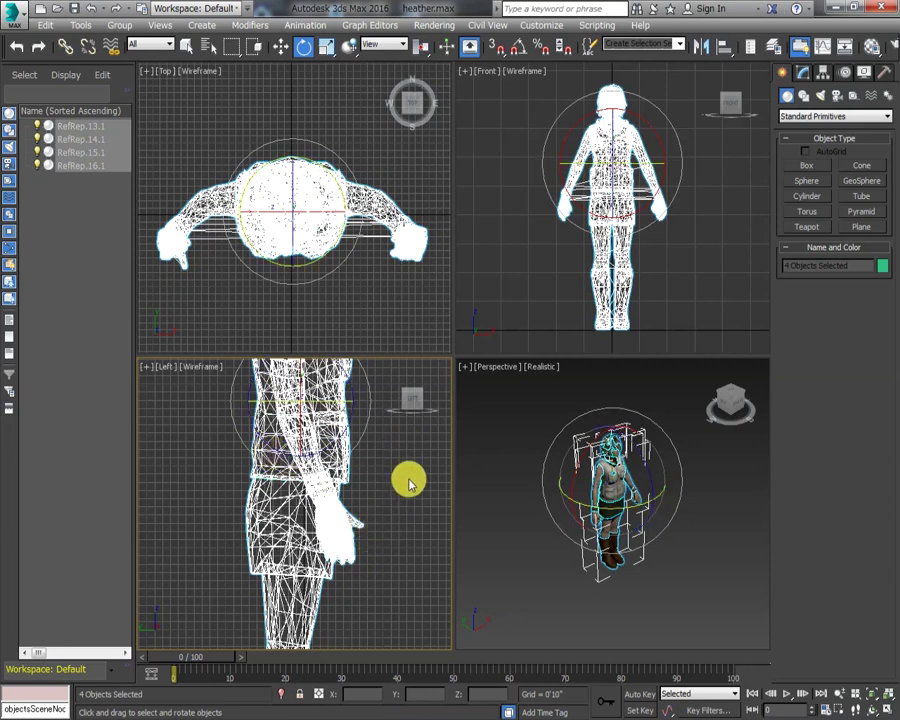
{"action": "left_click", "coordinate": [409, 485]}
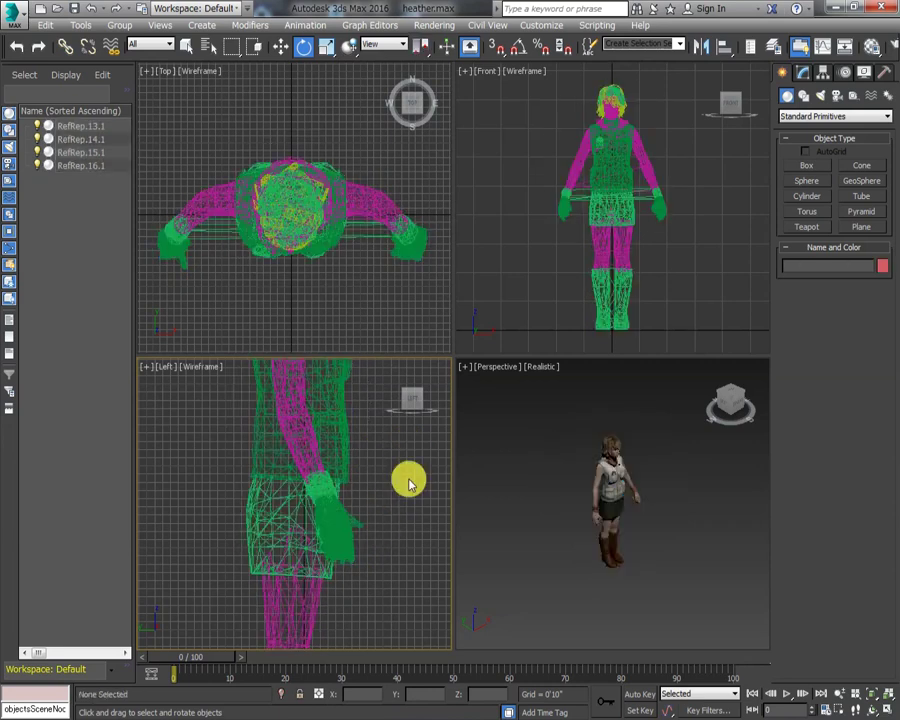
{"action": "left_click", "coordinate": [889, 694]}
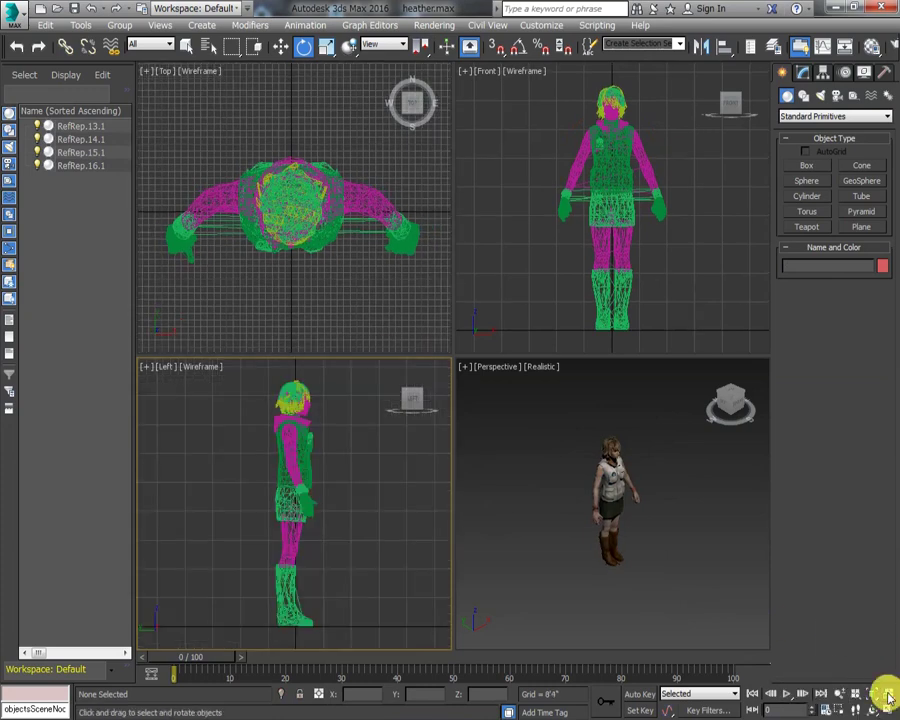
- Mirror all four character meshes on the X axis with No Clone, working in a maximized front-facing Perspective view
{"action": "left_click", "coordinate": [697, 546]}
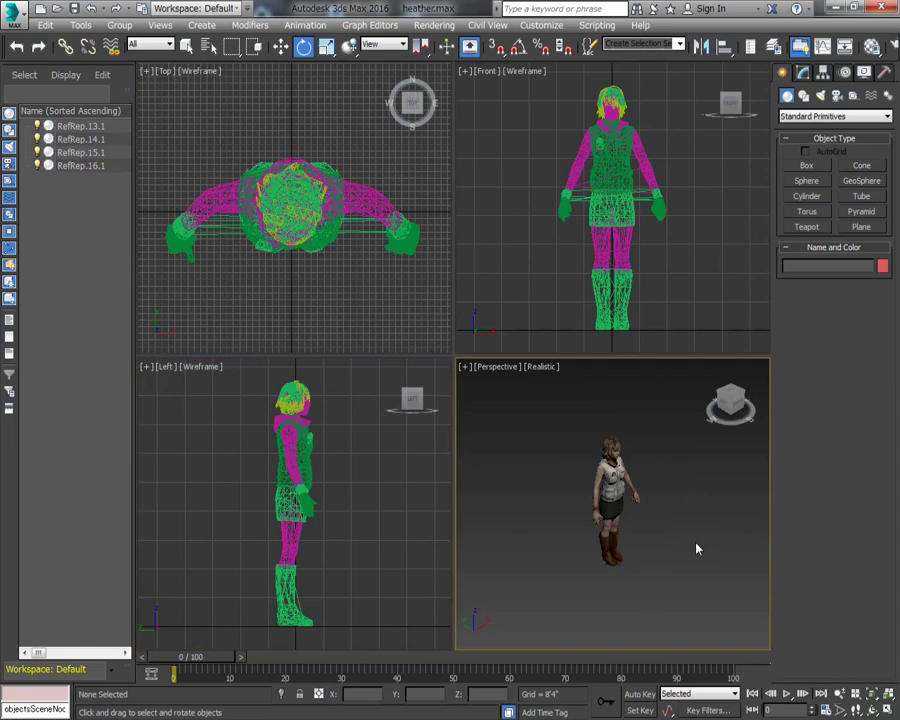
{"action": "left_click", "coordinate": [887, 709]}
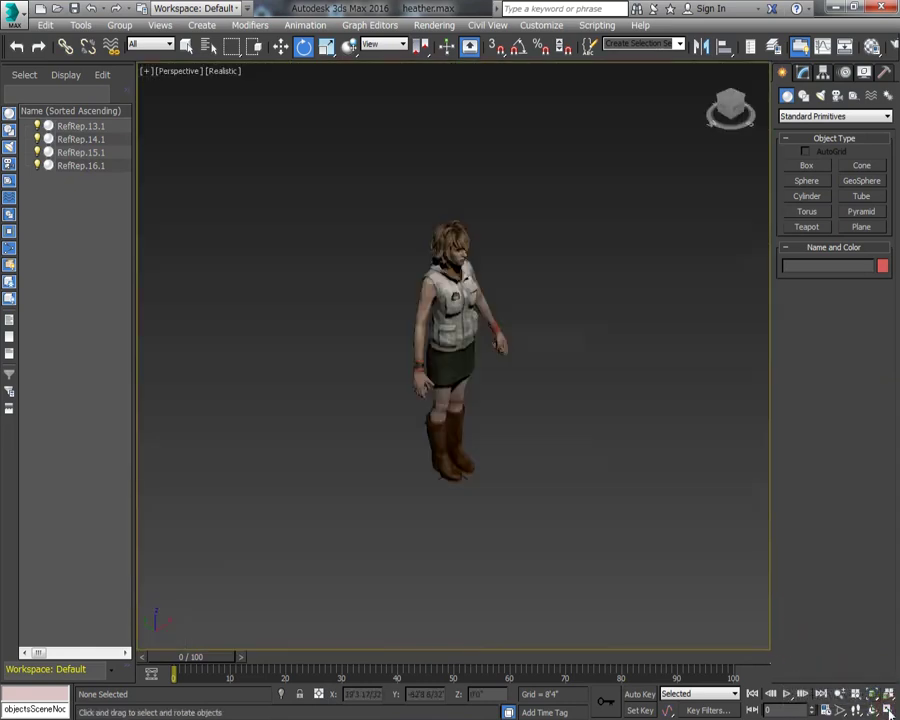
{"action": "left_click", "coordinate": [741, 112]}
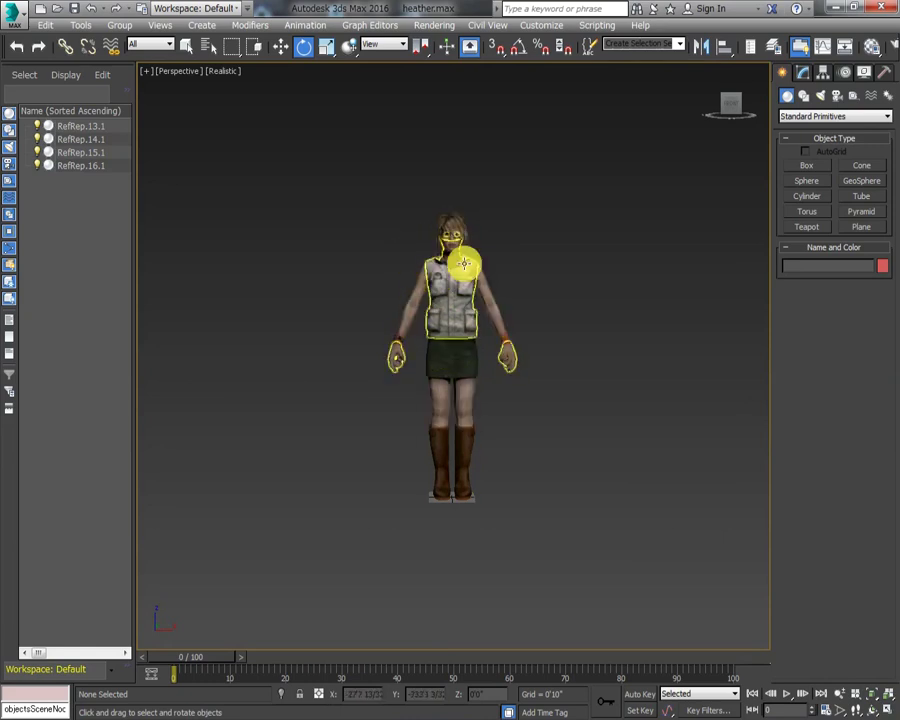
{"action": "left_click_drag", "start_coordinate": [350, 188], "coordinate": [436, 192]}
{"action": "left_click_drag", "start_coordinate": [535, 521], "coordinate": [540, 555]}
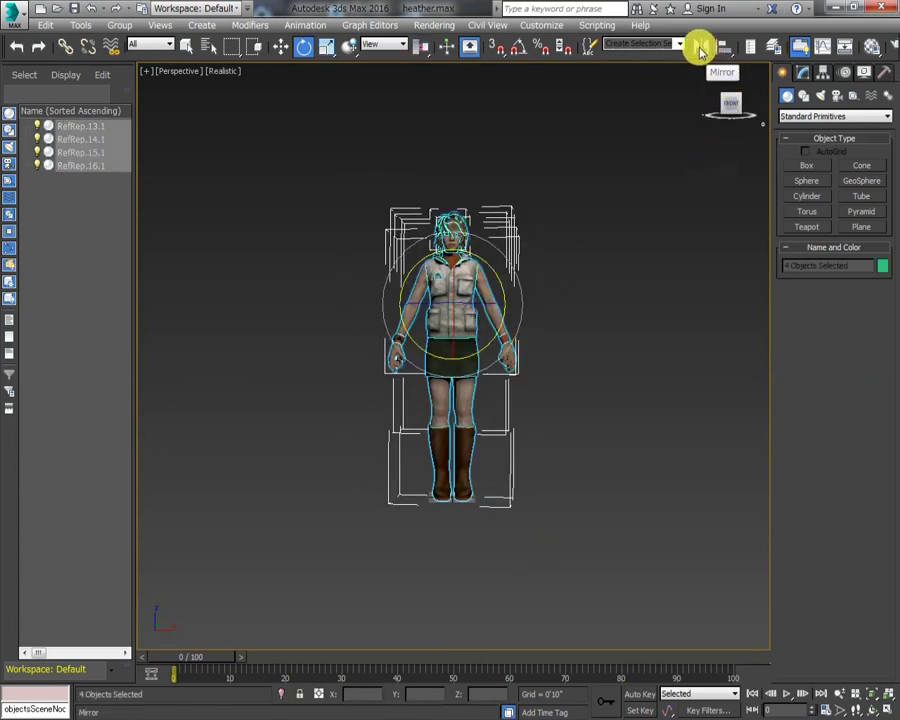
{"action": "left_click", "coordinate": [700, 50]}
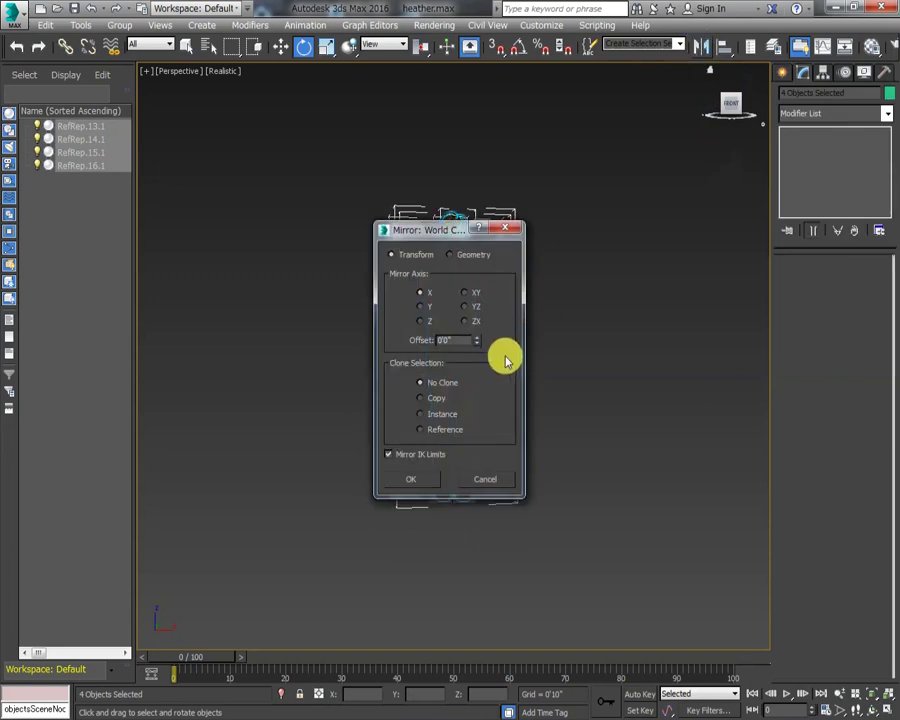
{"action": "left_click_drag", "start_coordinate": [425, 235], "coordinate": [645, 233]}
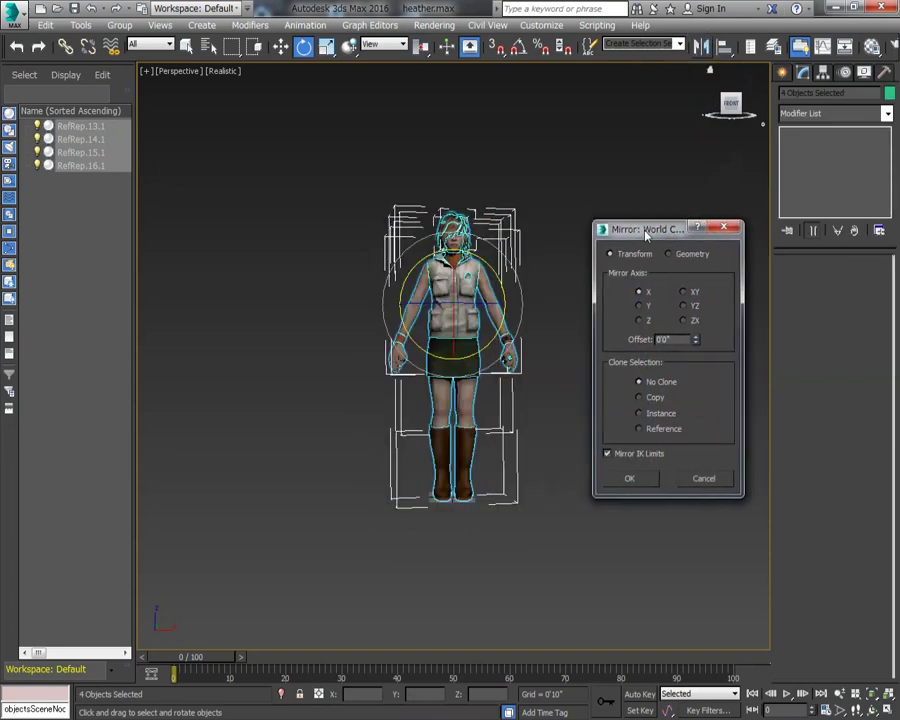
{"action": "left_click", "coordinate": [632, 480]}
{"action": "left_click", "coordinate": [590, 455]}
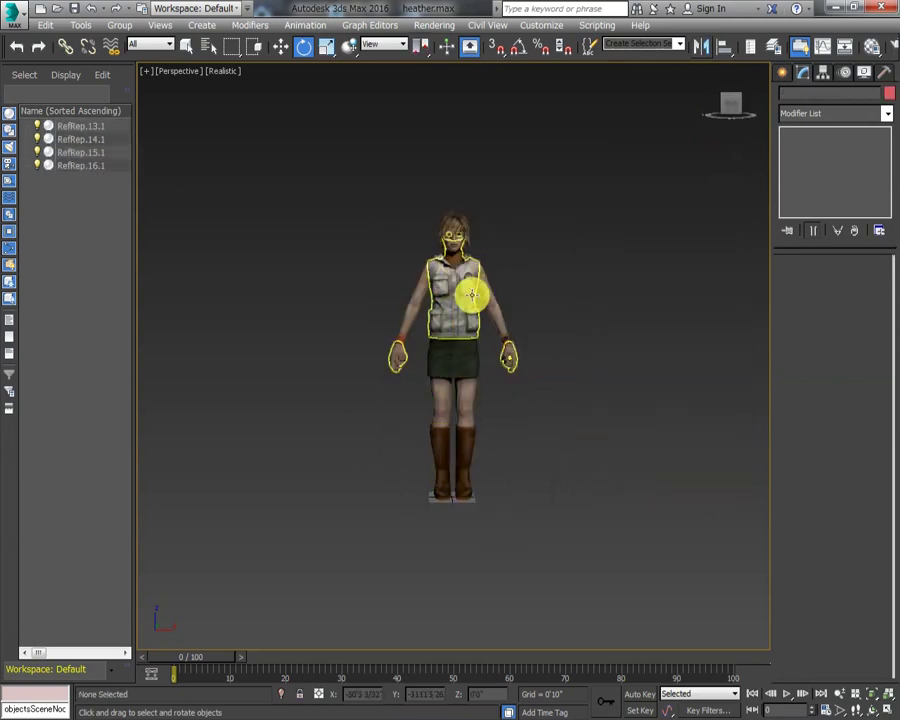
- Check which body parts the meshes RefRep.13.1 and RefRep.14.1 cover, leaving RefRep.14.1 selected with its modifier settings shown
{"action": "scroll", "coordinate": [449, 347], "scroll_direction": "down", "scroll_amount": 3}
{"action": "scroll", "coordinate": [449, 347], "scroll_direction": "up", "scroll_amount": 5}
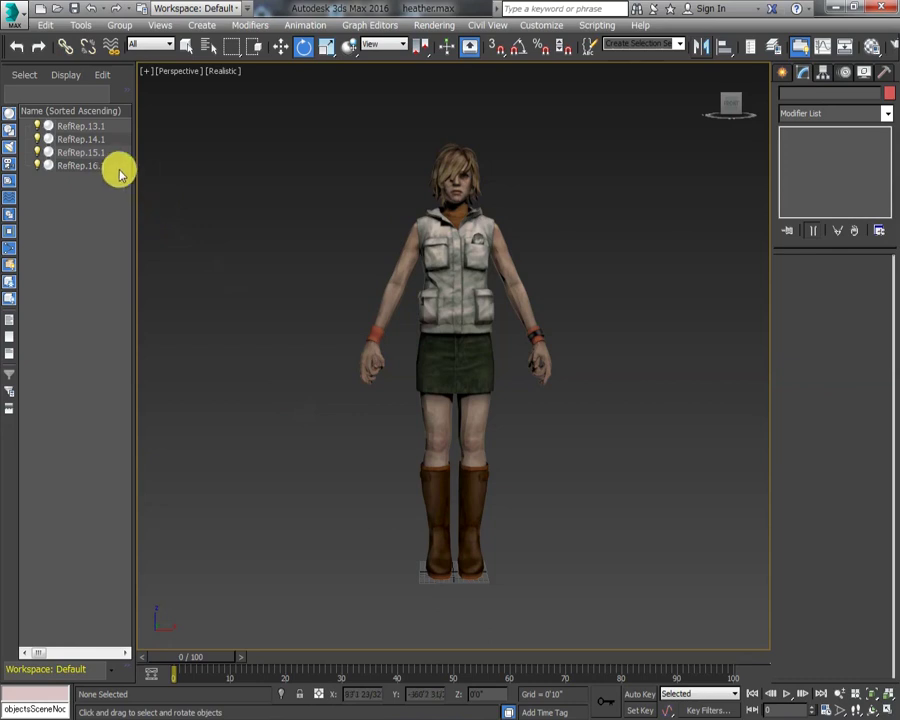
{"action": "left_click", "coordinate": [86, 128]}
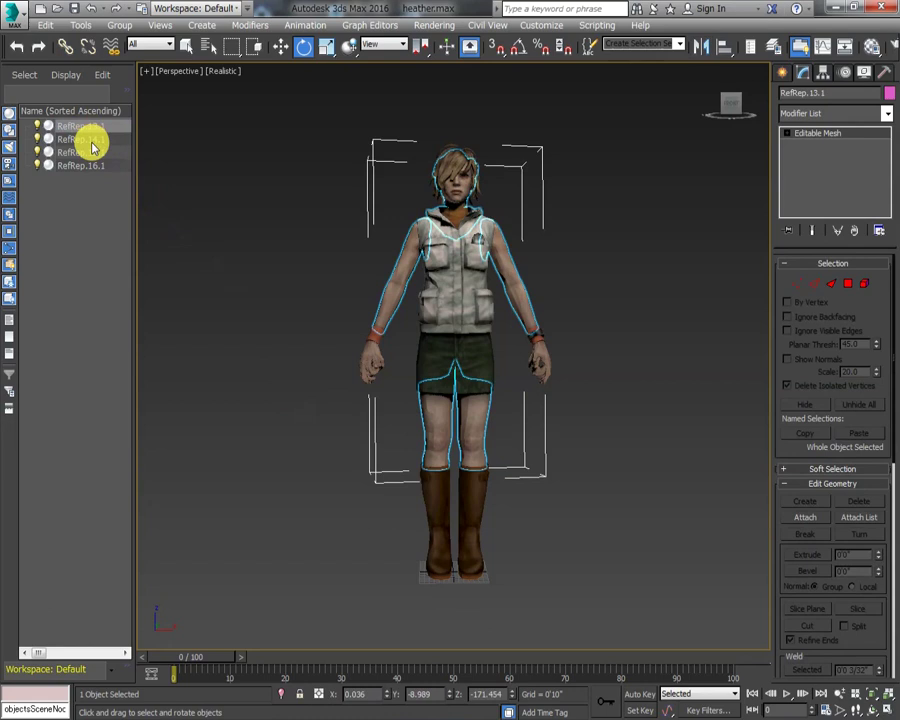
{"action": "left_click", "coordinate": [90, 141]}
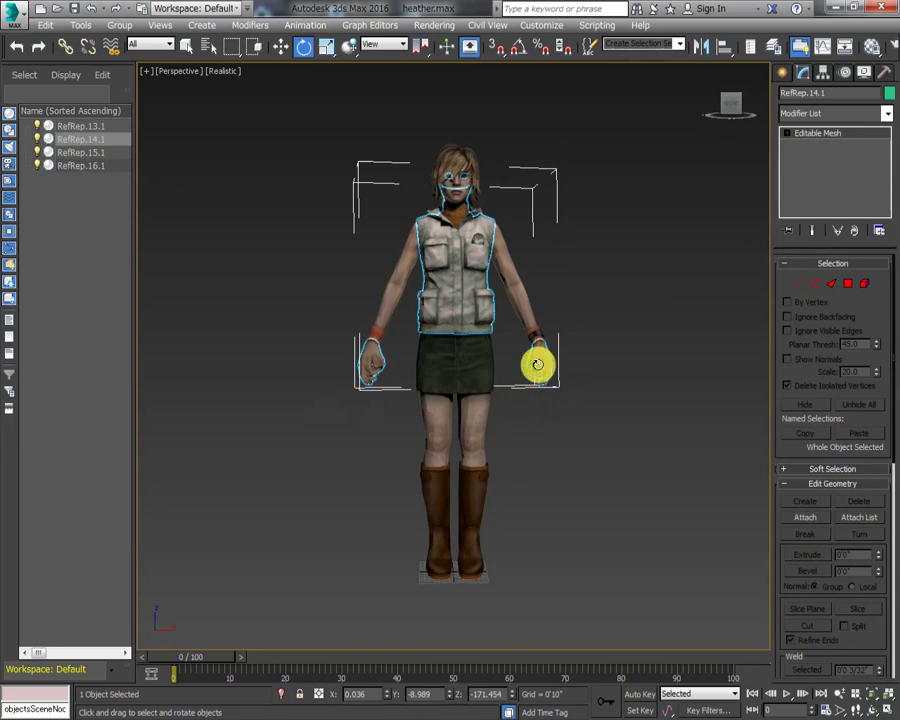
{"action": "left_click", "coordinate": [799, 75]}
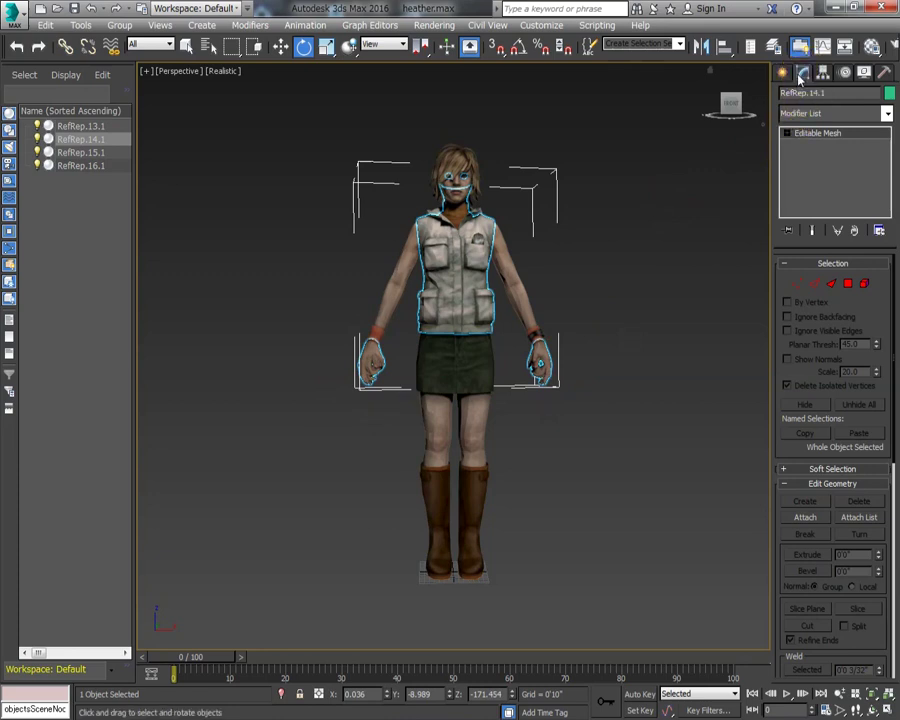
- Switch the Editable Mesh RefRep.14.1 to Element sub-object selection
{"action": "left_click", "coordinate": [788, 135]}
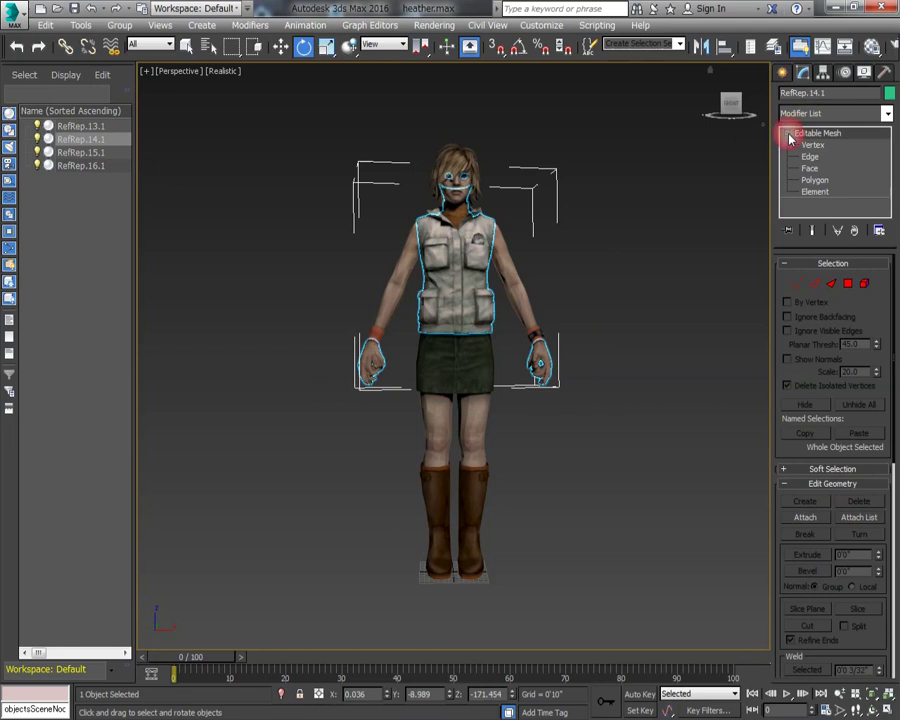
{"action": "left_click", "coordinate": [808, 192]}
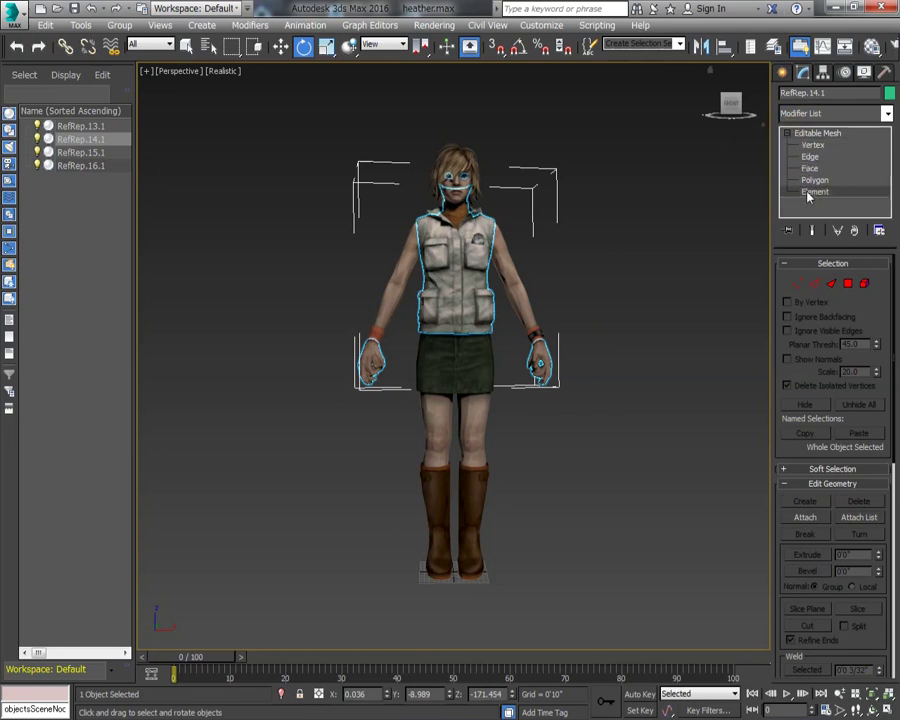
{"action": "left_click", "coordinate": [808, 193]}
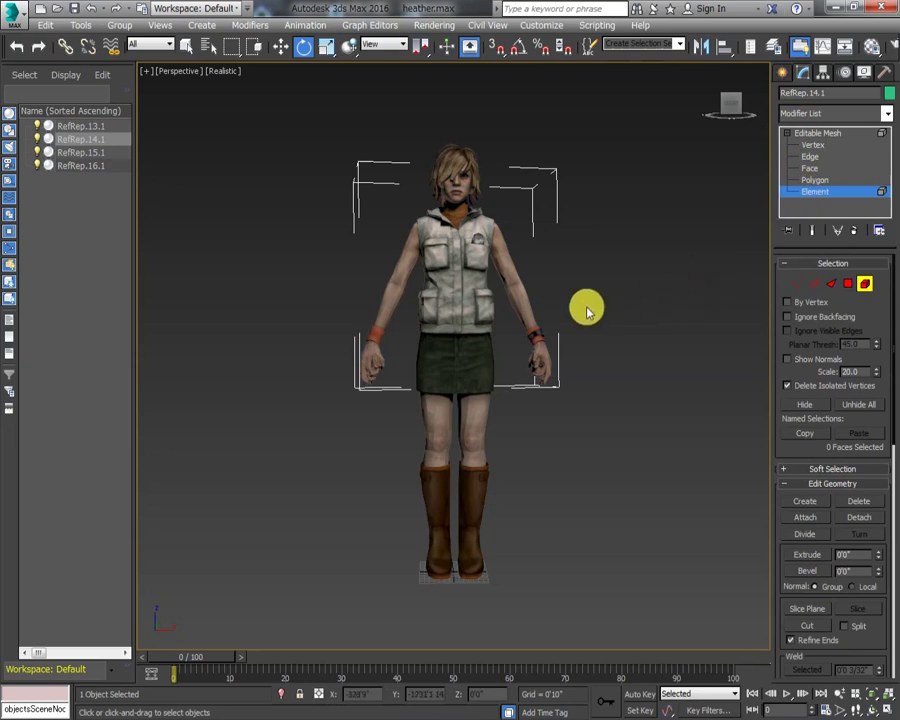
- Separate the first overlapping hand element at the plain orange wristband by moving it about 5'8" outward along X
{"action": "left_click_drag", "start_coordinate": [724, 110], "coordinate": [604, 112]}
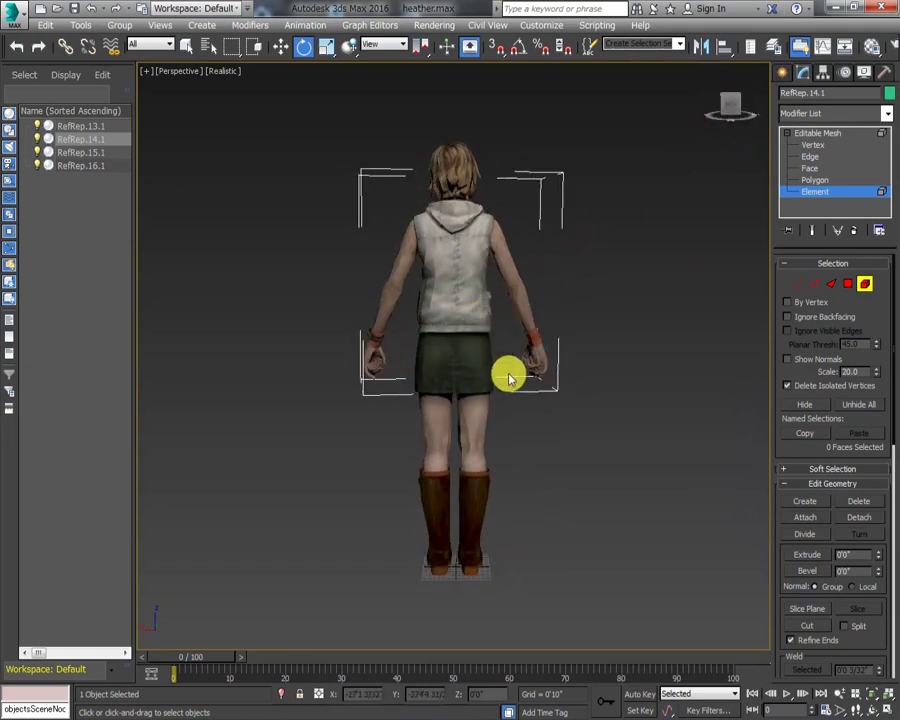
{"action": "middle_click_drag", "start_coordinate": [526, 342], "coordinate": [275, 340]}
{"action": "scroll", "coordinate": [275, 340], "scroll_direction": "down", "scroll_amount": 1}
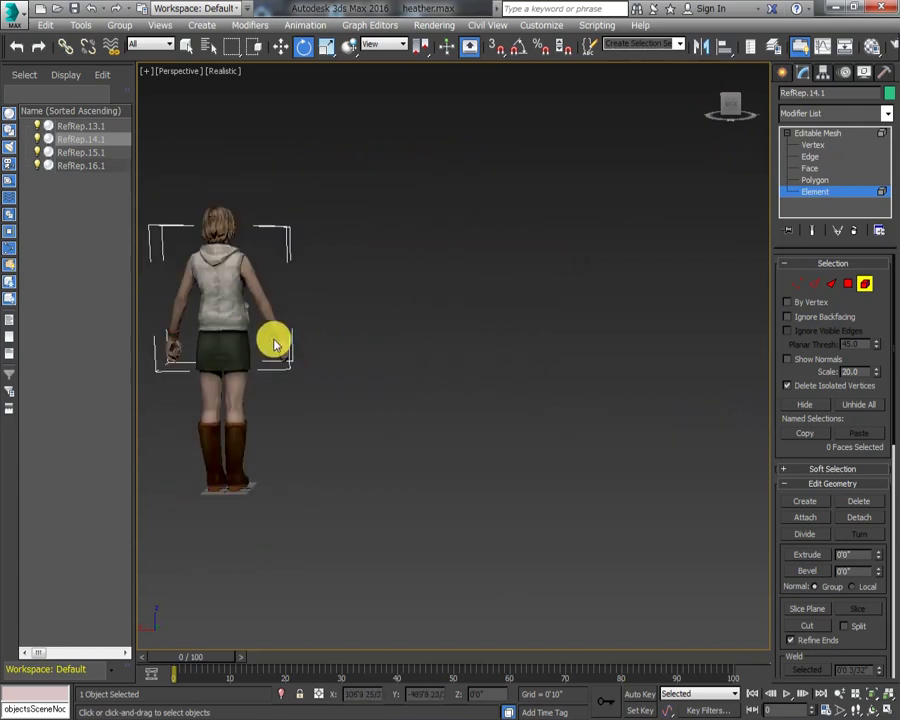
{"action": "scroll", "coordinate": [275, 341], "scroll_direction": "up", "scroll_amount": 4}
{"action": "scroll", "coordinate": [275, 342], "scroll_direction": "up", "scroll_amount": 8}
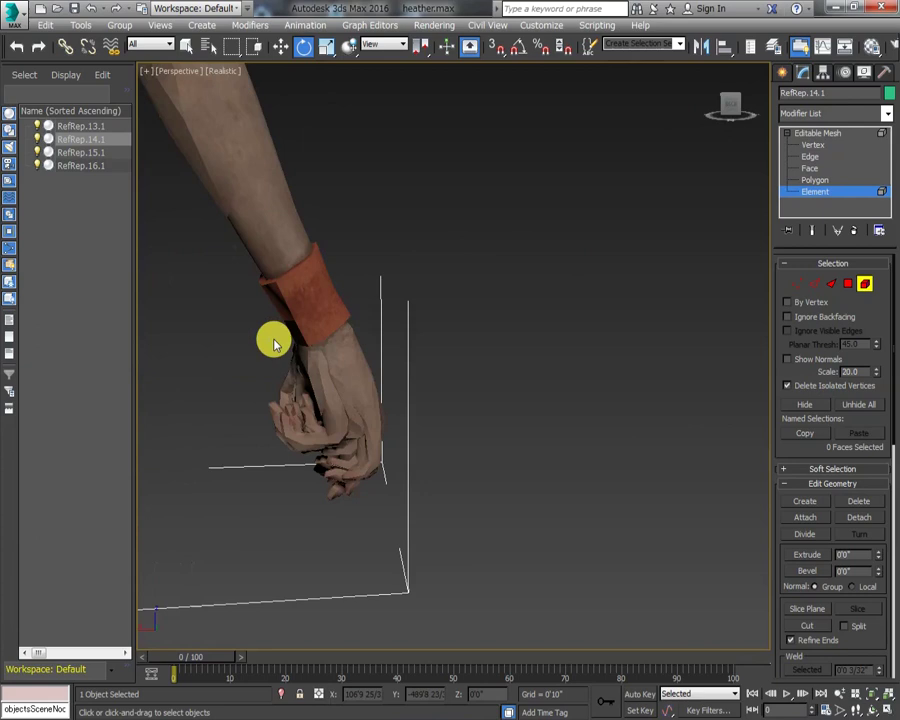
{"action": "middle_click_drag", "start_coordinate": [381, 385], "coordinate": [247, 374]}
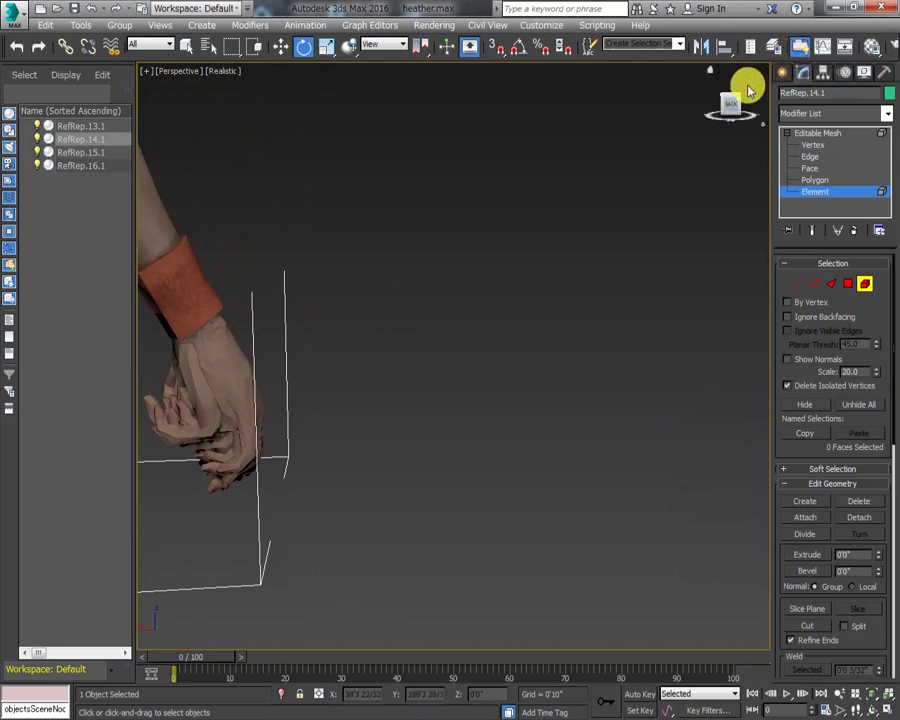
{"action": "left_click_drag", "start_coordinate": [729, 96], "coordinate": [757, 103]}
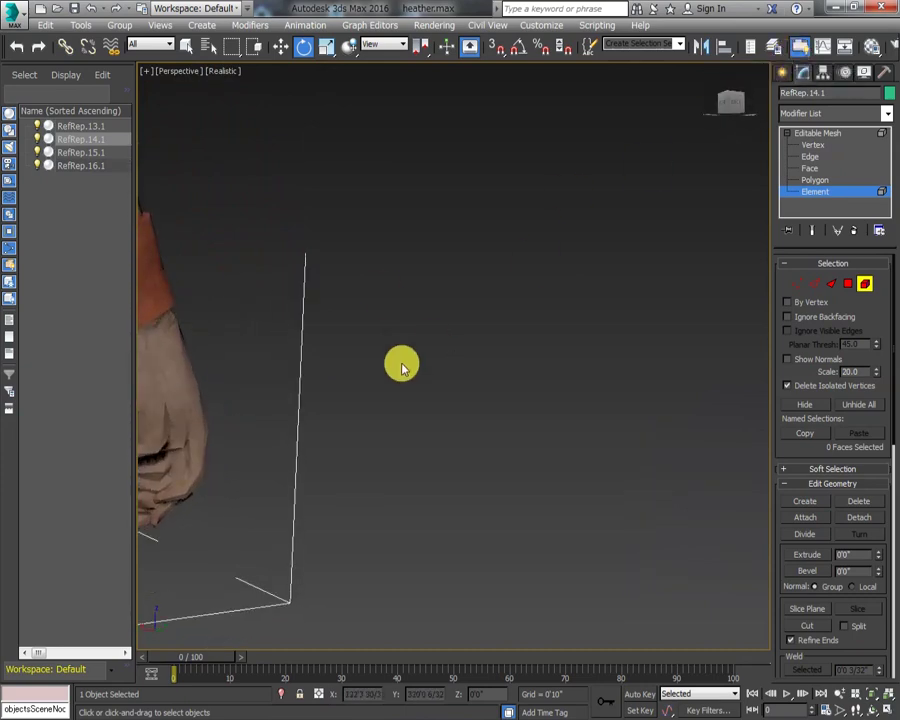
{"action": "scroll", "coordinate": [400, 365], "scroll_direction": "down", "scroll_amount": 3}
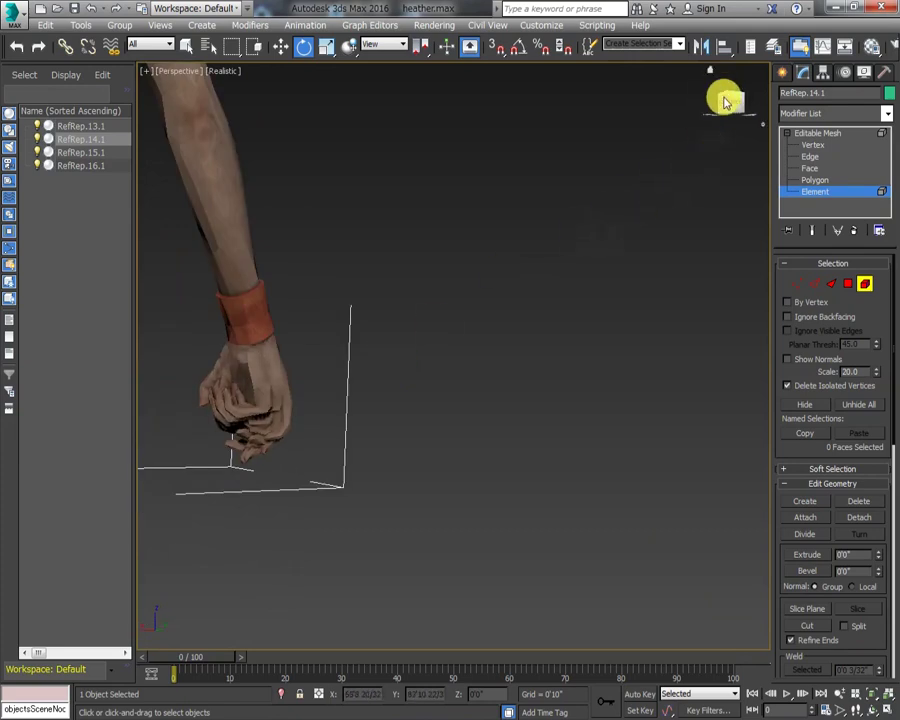
{"action": "left_click_drag", "start_coordinate": [726, 110], "coordinate": [748, 110]}
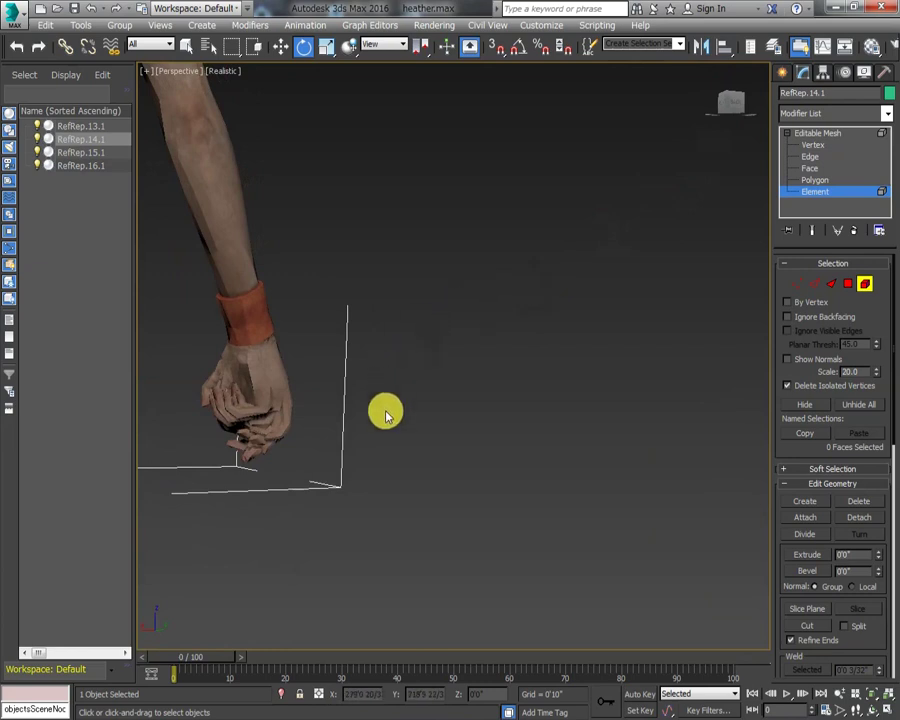
{"action": "middle_click_drag", "start_coordinate": [388, 410], "coordinate": [352, 406]}
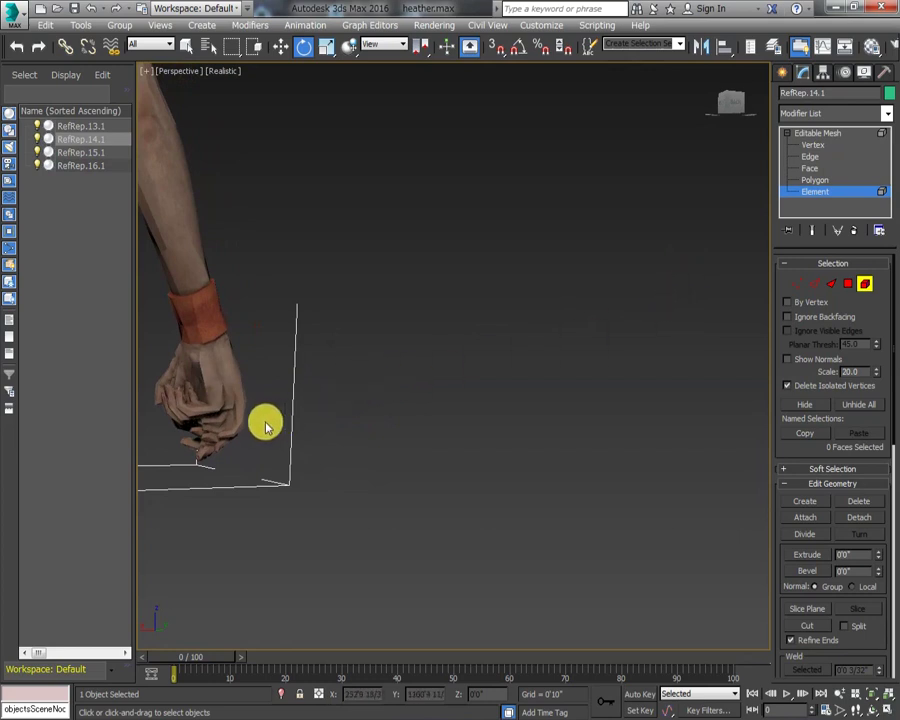
{"action": "left_click", "coordinate": [213, 400]}
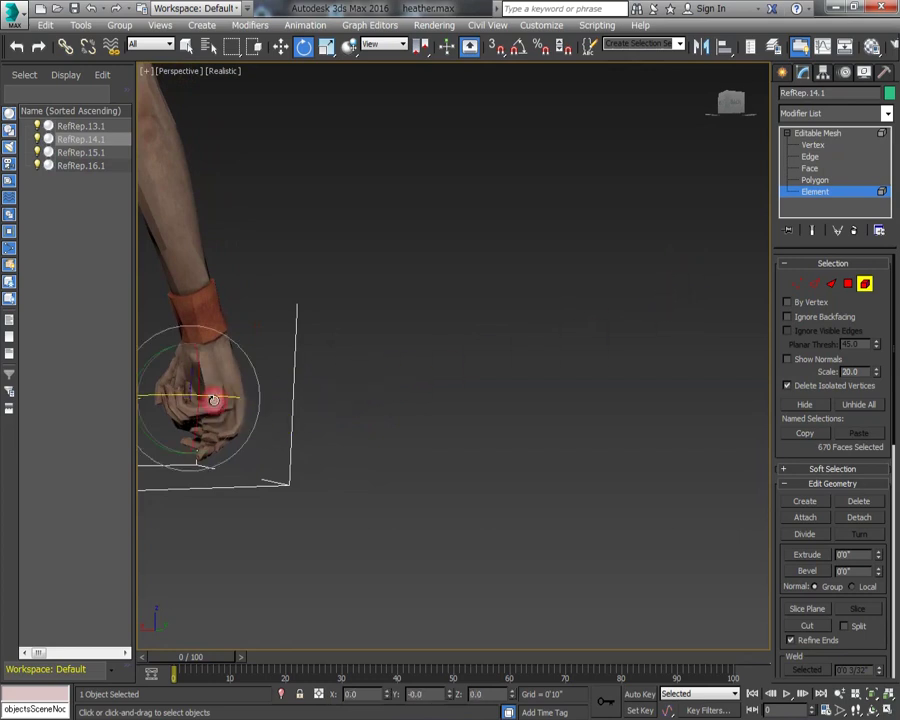
{"action": "left_click", "coordinate": [281, 48]}
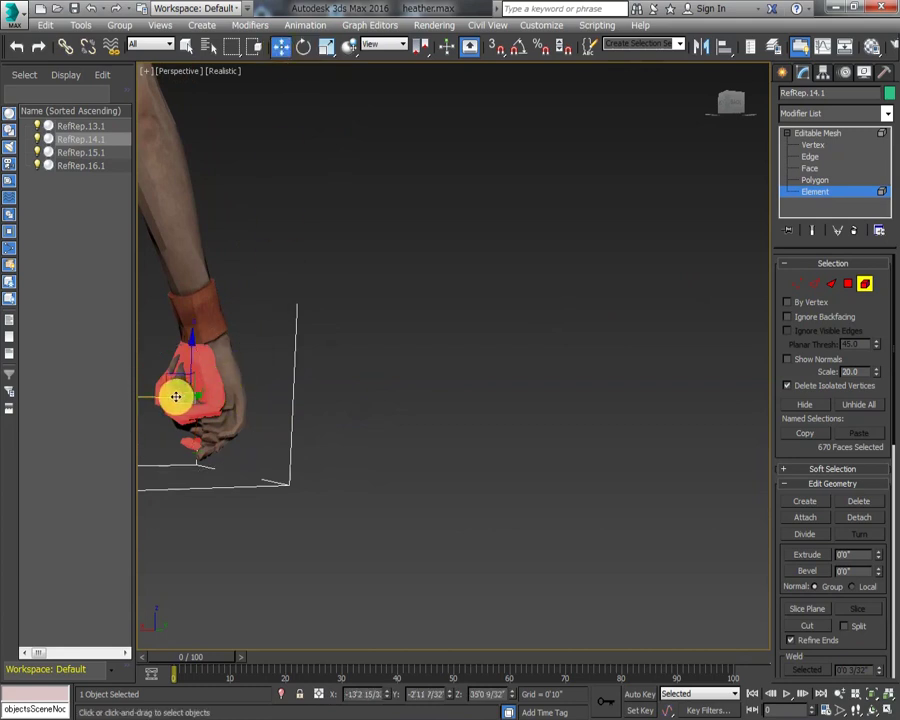
{"action": "left_click_drag", "start_coordinate": [150, 397], "coordinate": [209, 407]}
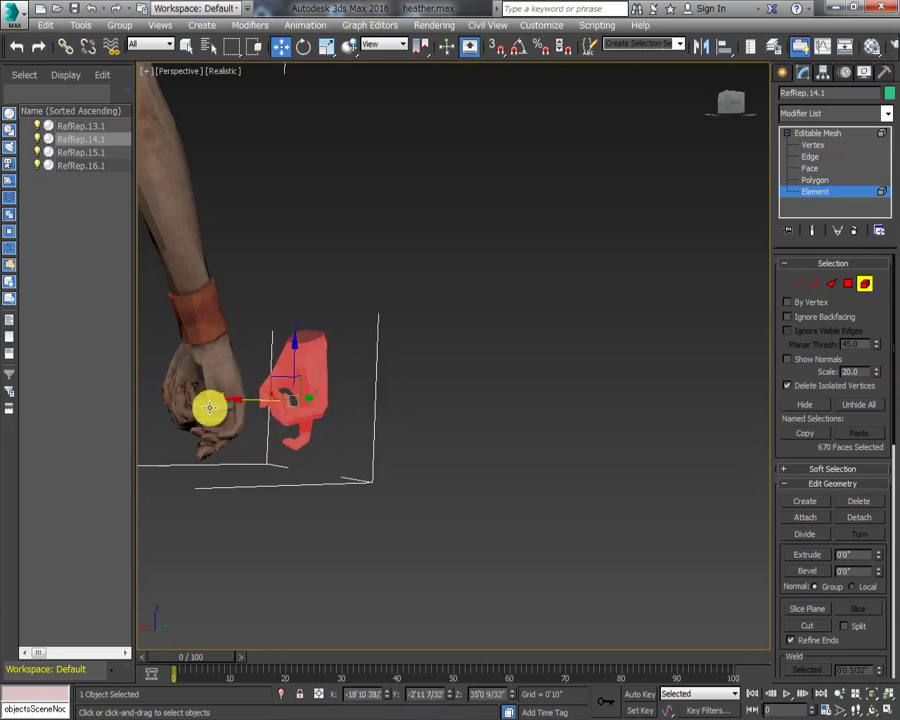
- Move four more overlapping hand elements outward along X so they form an evenly spaced row beside the first one
{"action": "left_click", "coordinate": [209, 407]}
{"action": "left_click", "coordinate": [165, 398]}
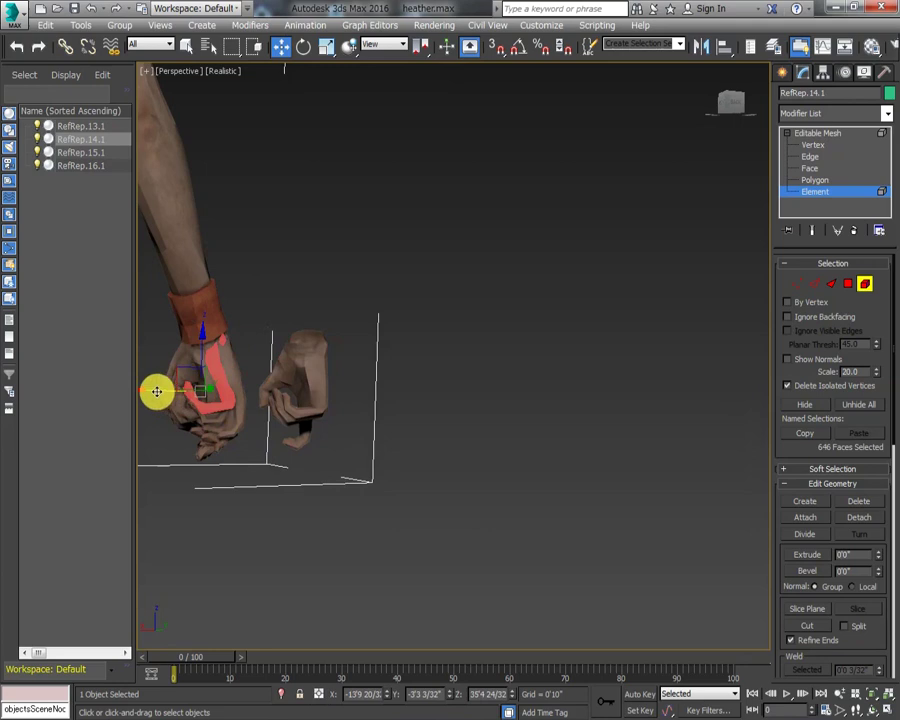
{"action": "left_click_drag", "start_coordinate": [154, 390], "coordinate": [328, 389]}
{"action": "left_click_drag", "start_coordinate": [249, 392], "coordinate": [218, 416]}
{"action": "left_click", "coordinate": [208, 415]}
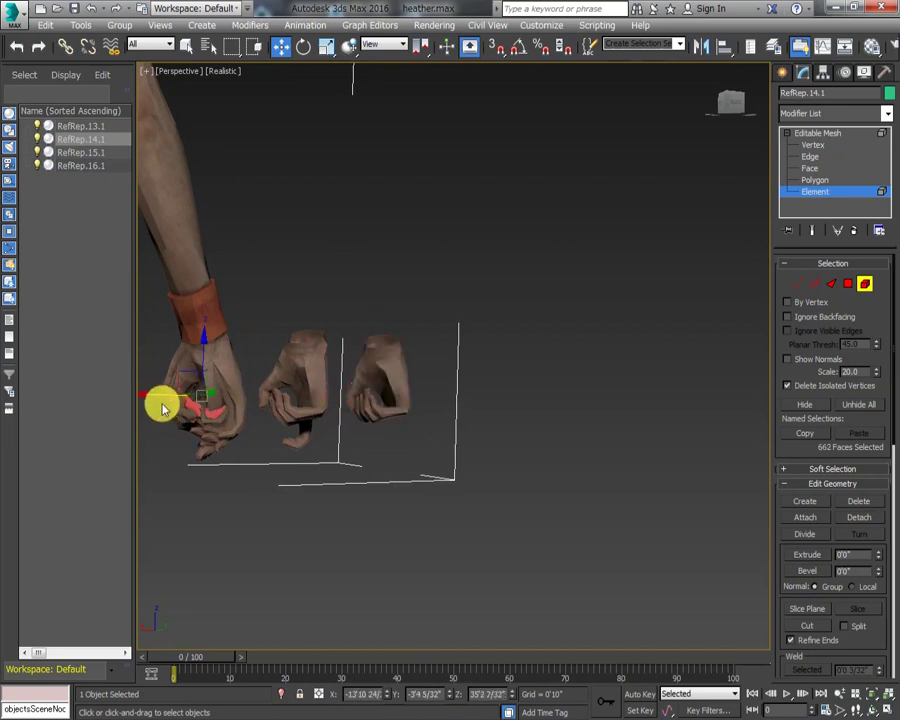
{"action": "left_click_drag", "start_coordinate": [145, 393], "coordinate": [403, 393]}
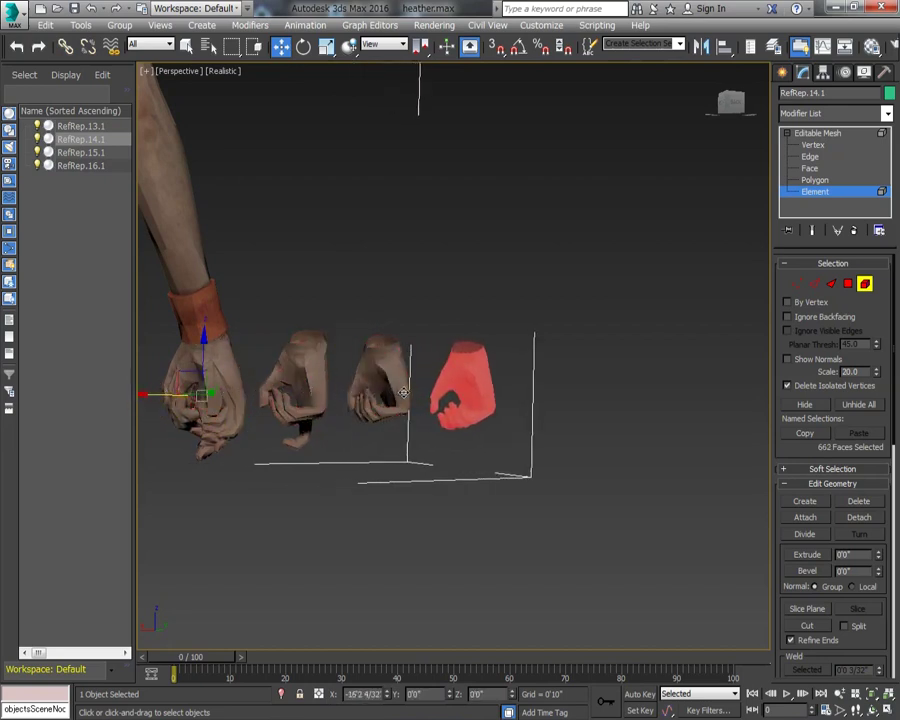
{"action": "left_click", "coordinate": [200, 412]}
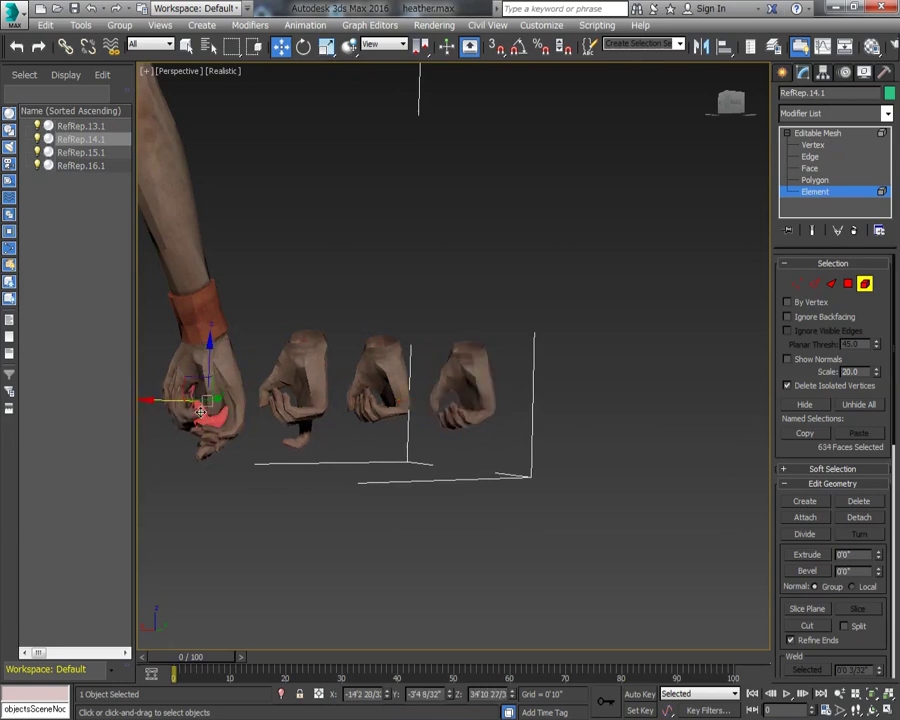
{"action": "left_click_drag", "start_coordinate": [149, 401], "coordinate": [484, 373]}
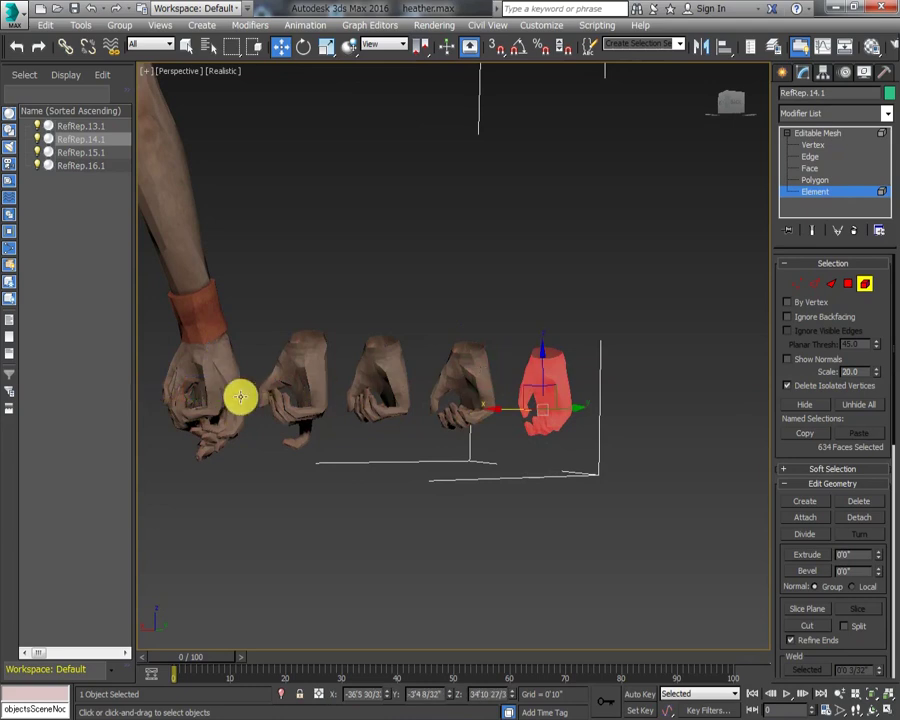
{"action": "left_click", "coordinate": [183, 414]}
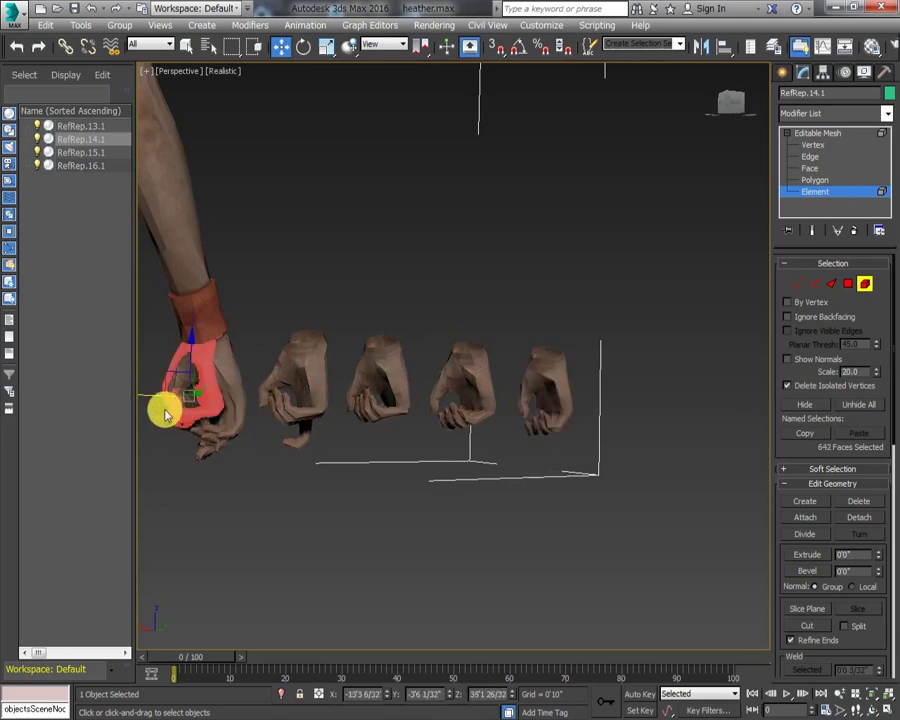
{"action": "left_click_drag", "start_coordinate": [144, 396], "coordinate": [573, 344]}
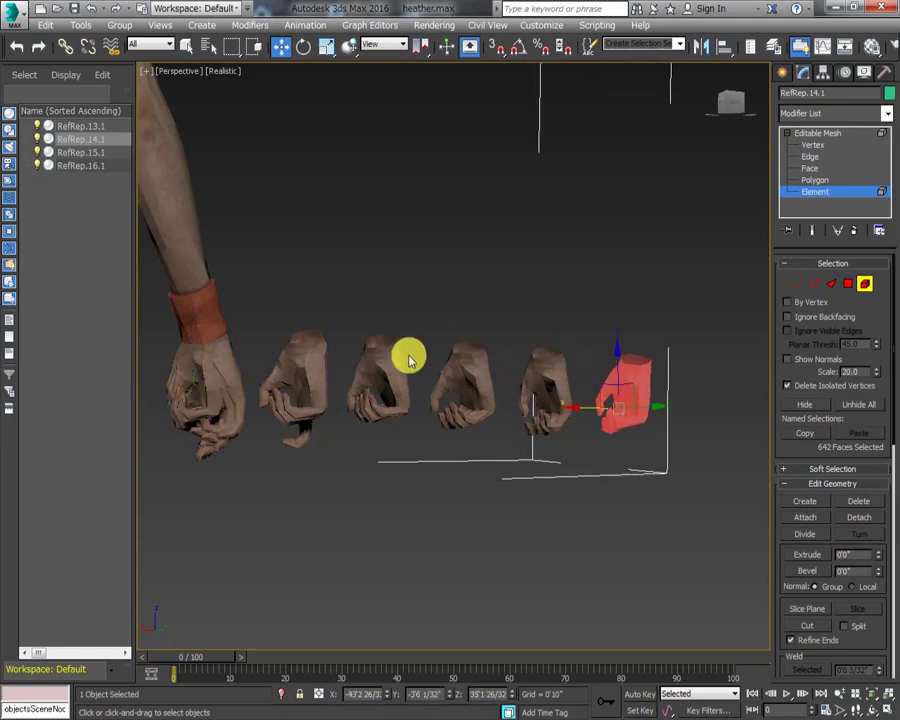
- Move three further overlapping hand elements up and outward in the XZ plane to start a second row above the first
{"action": "left_click", "coordinate": [187, 411]}
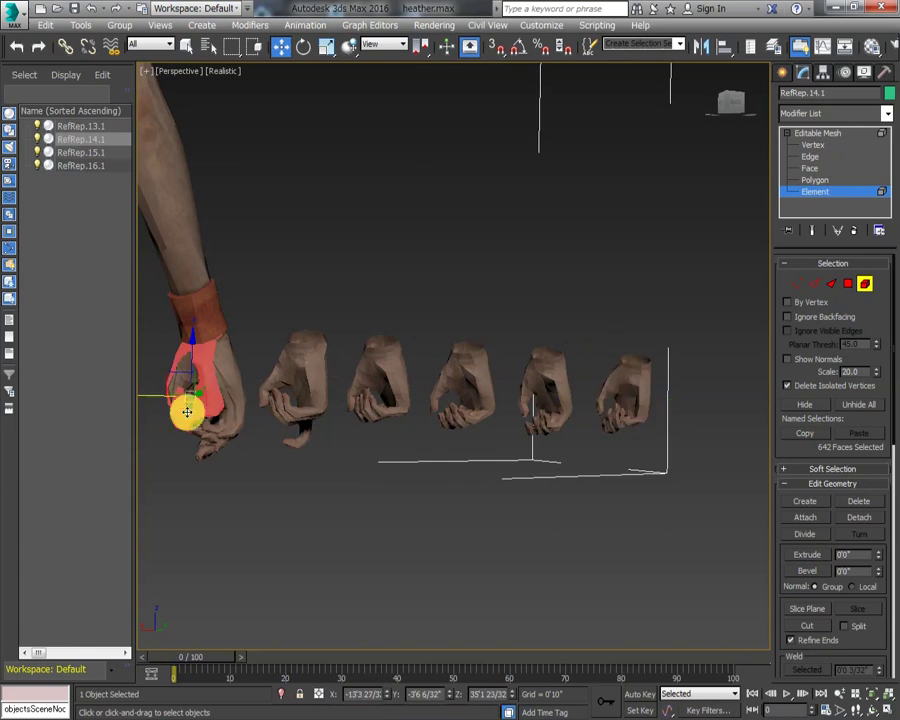
{"action": "left_click_drag", "start_coordinate": [173, 377], "coordinate": [274, 254]}
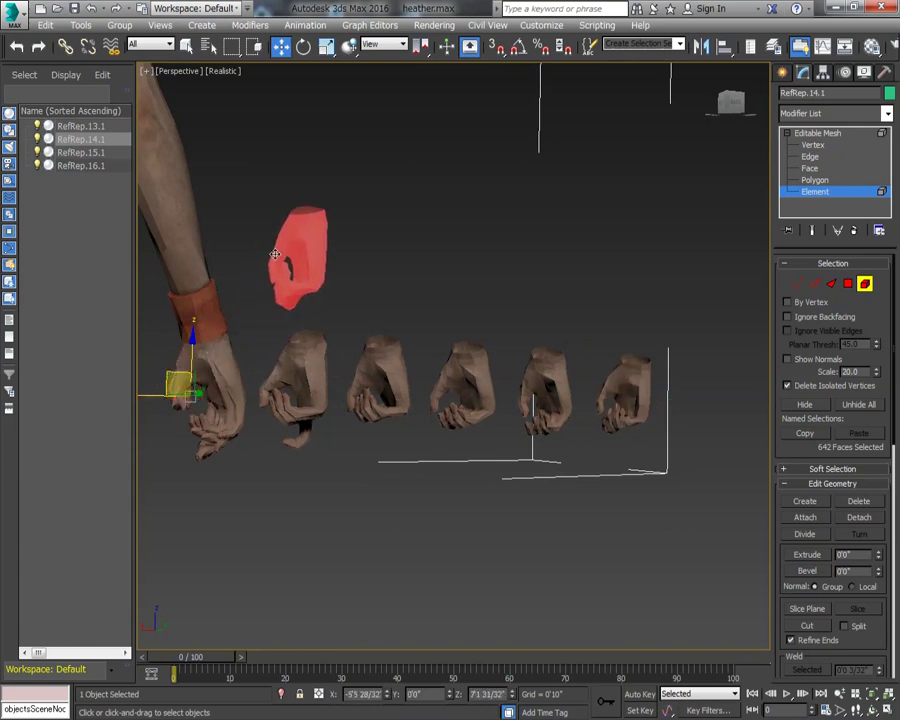
{"action": "left_click", "coordinate": [213, 433]}
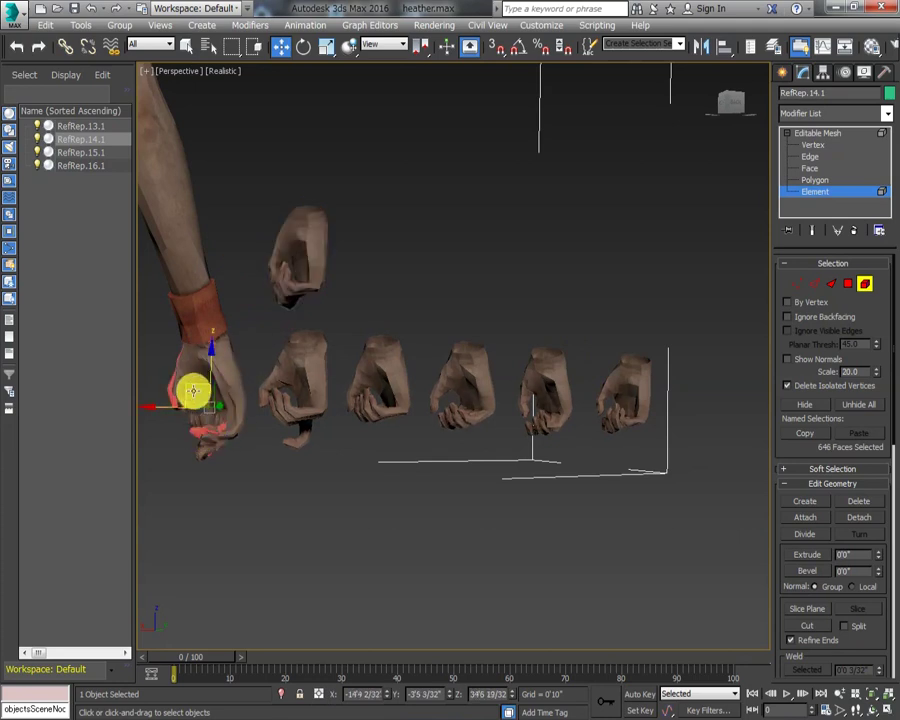
{"action": "left_click_drag", "start_coordinate": [190, 387], "coordinate": [362, 255]}
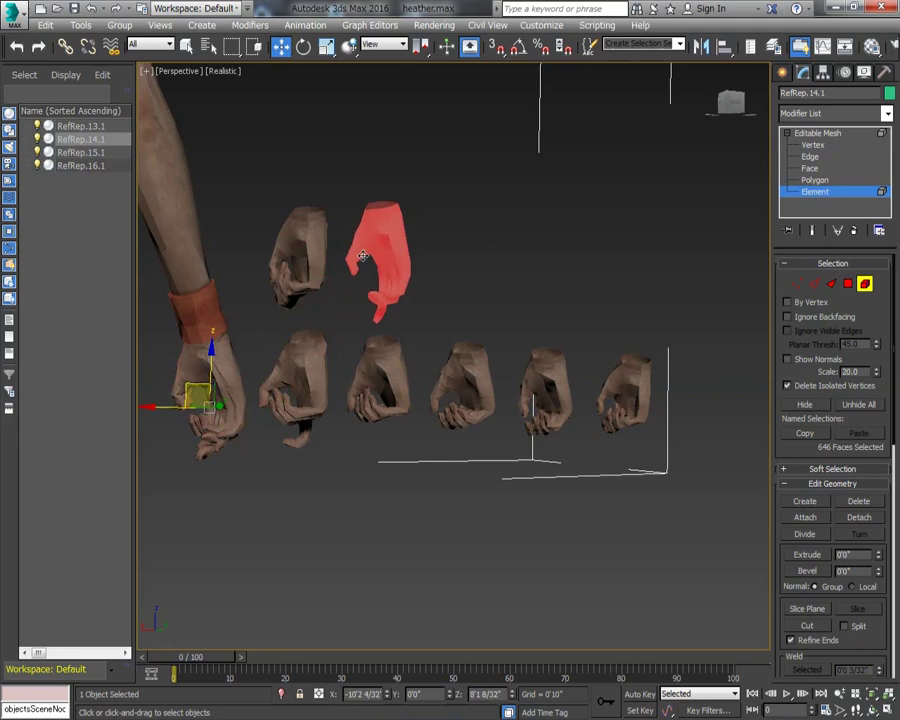
{"action": "left_click", "coordinate": [230, 408]}
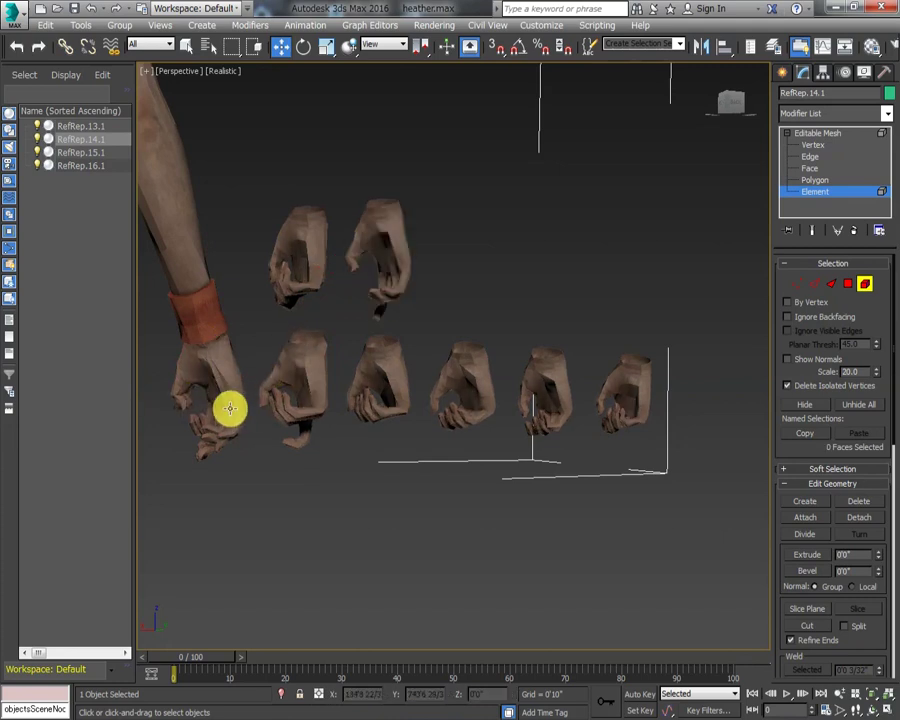
{"action": "left_click", "coordinate": [203, 418]}
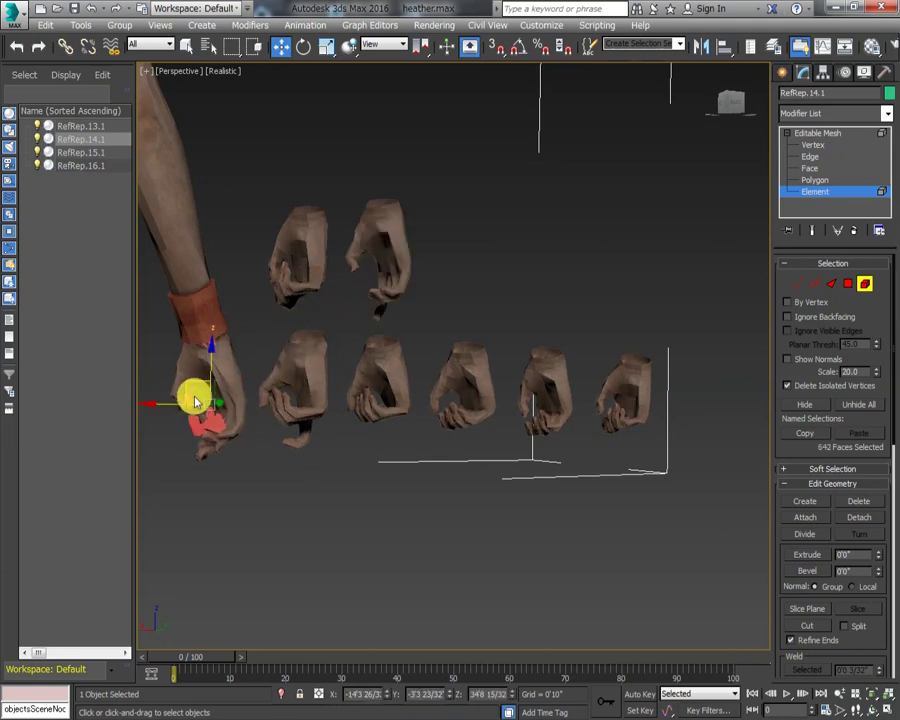
{"action": "left_click_drag", "start_coordinate": [192, 384], "coordinate": [442, 254]}
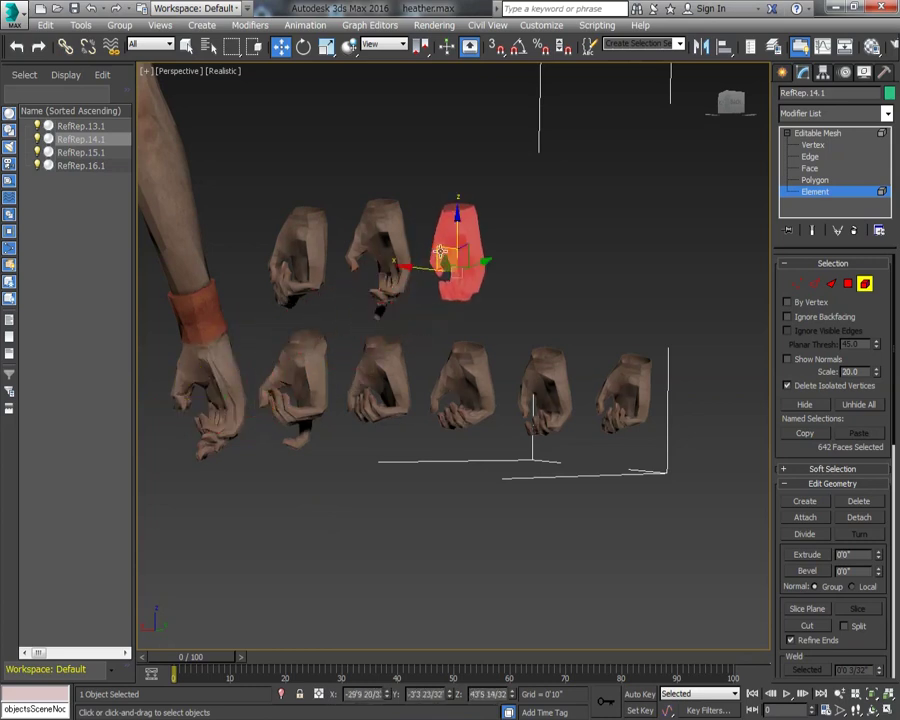
- Complete the upper row with two more hand elements, leaving a single open hand on the arm, and clear the selection
{"action": "key", "text": "ctrl+z"}
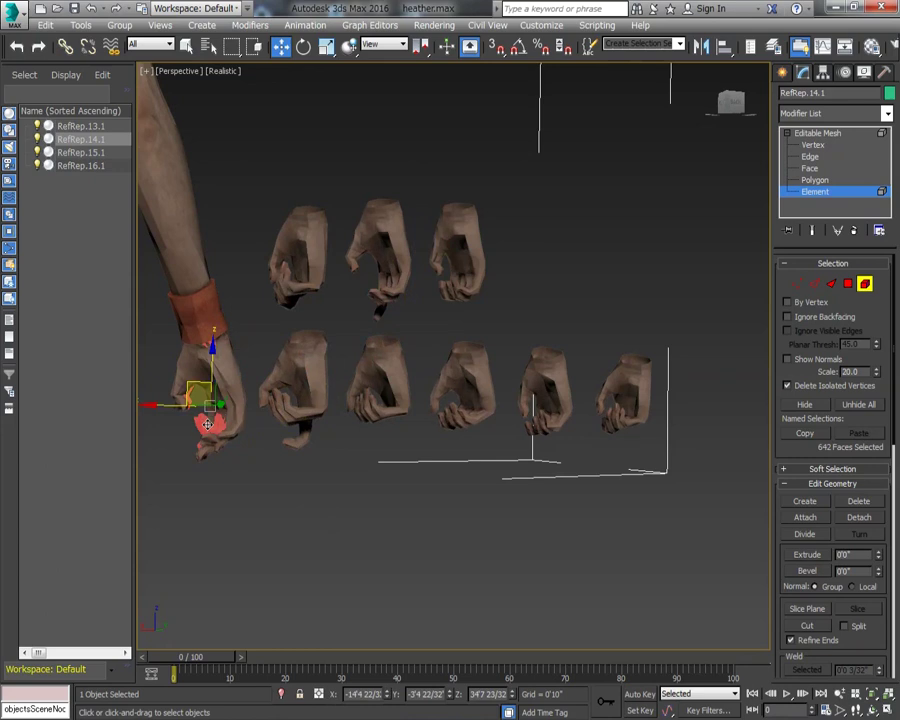
{"action": "left_click_drag", "start_coordinate": [187, 385], "coordinate": [512, 248]}
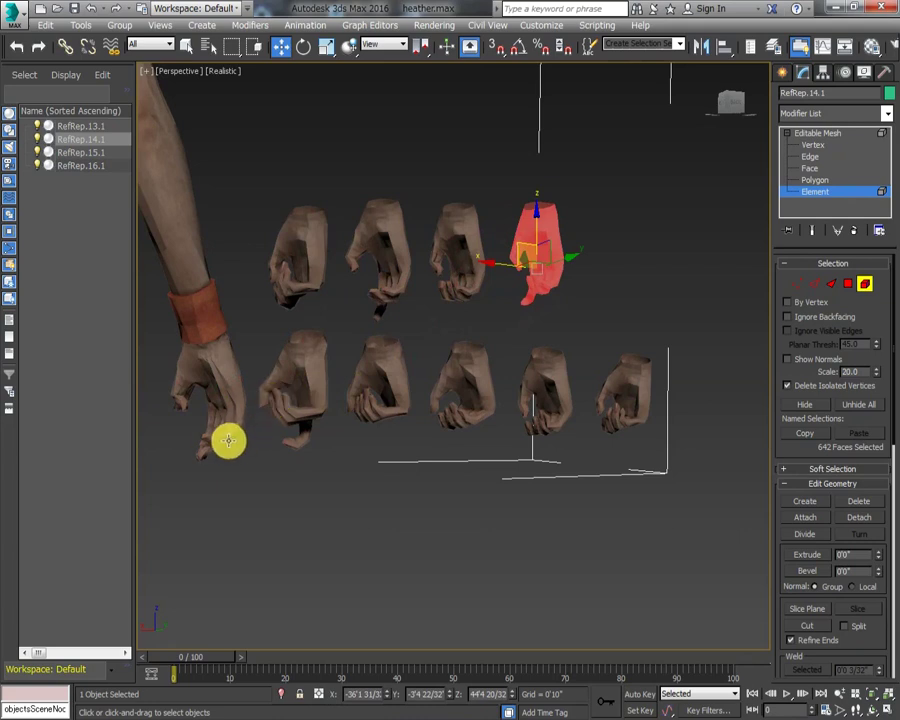
{"action": "left_click", "coordinate": [180, 404]}
{"action": "left_click", "coordinate": [222, 372]}
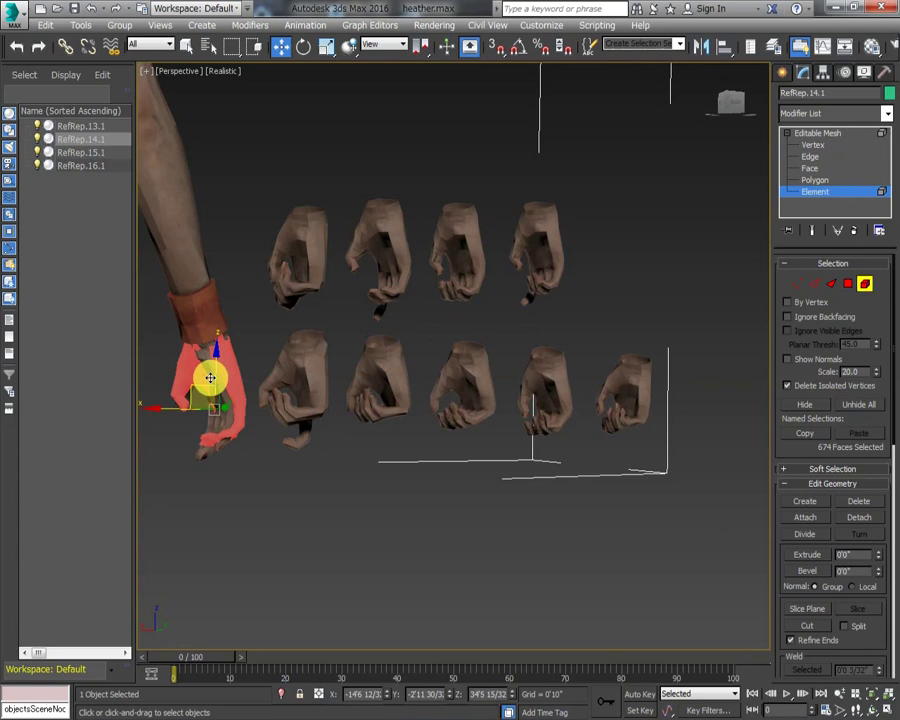
{"action": "left_click_drag", "start_coordinate": [195, 385], "coordinate": [626, 248], "text": "shift"}
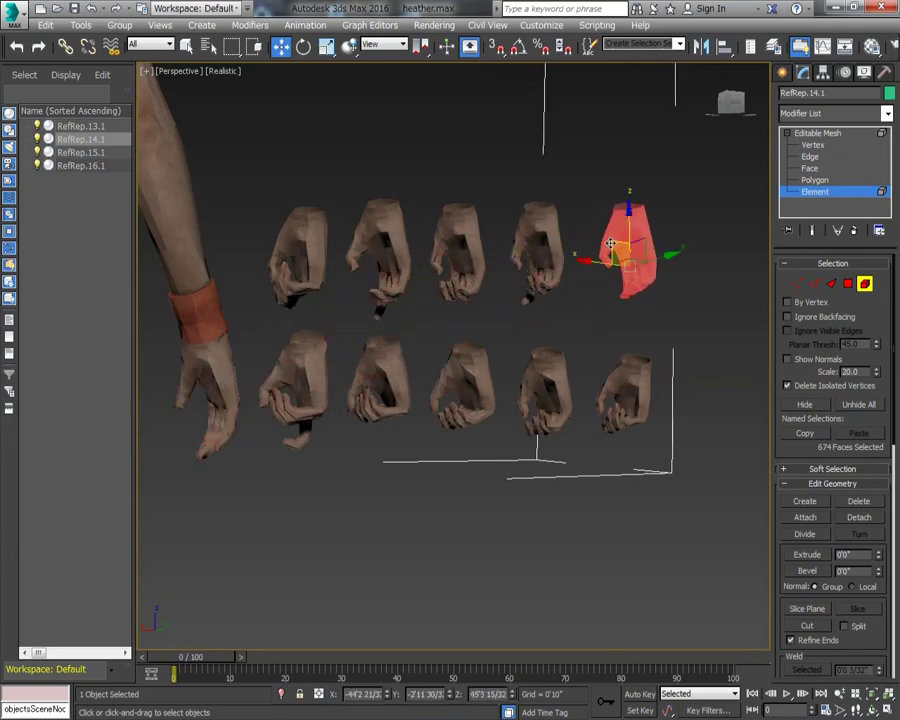
{"action": "left_click", "coordinate": [480, 516]}
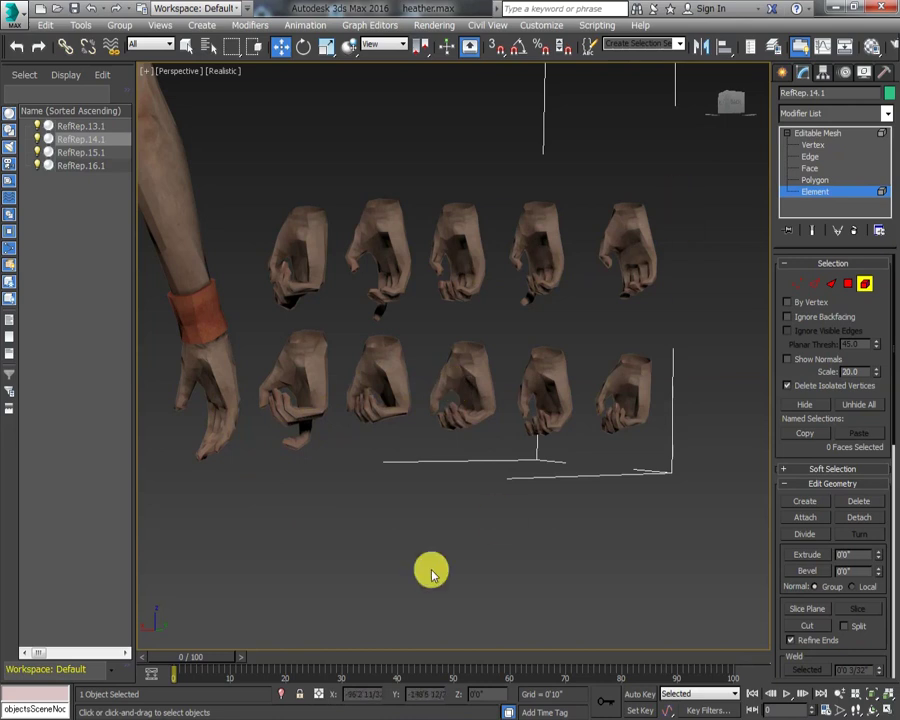
- Separate the first overlapping hand element at the wrist with the dark watch by moving it about 23' outward along X
{"action": "middle_click_drag", "start_coordinate": [197, 526], "coordinate": [595, 514]}
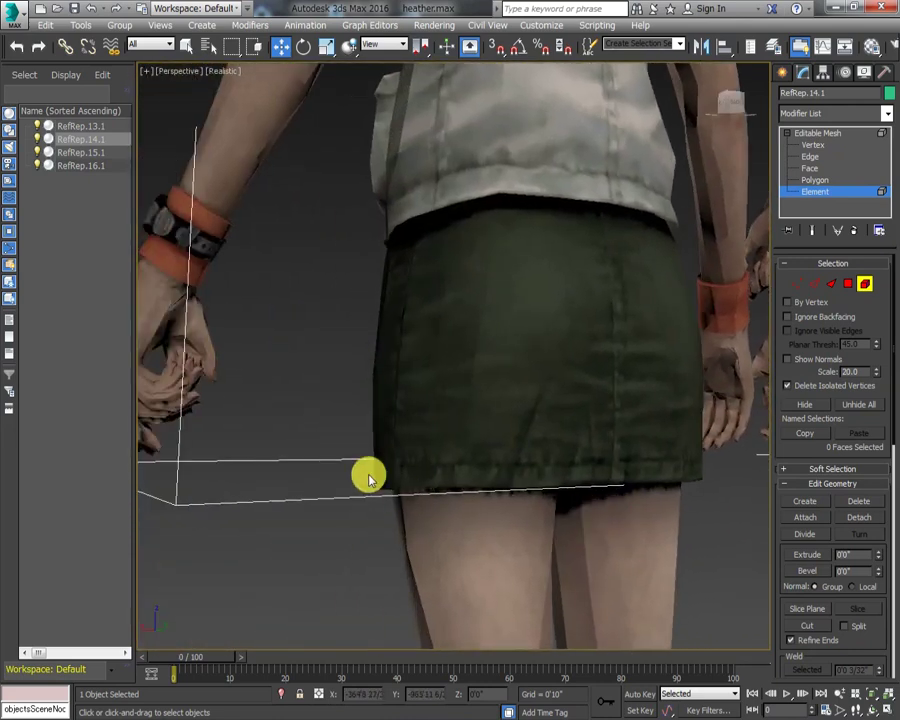
{"action": "middle_click_drag", "start_coordinate": [293, 356], "coordinate": [420, 357]}
{"action": "scroll", "coordinate": [498, 357], "scroll_direction": "down", "scroll_amount": 4}
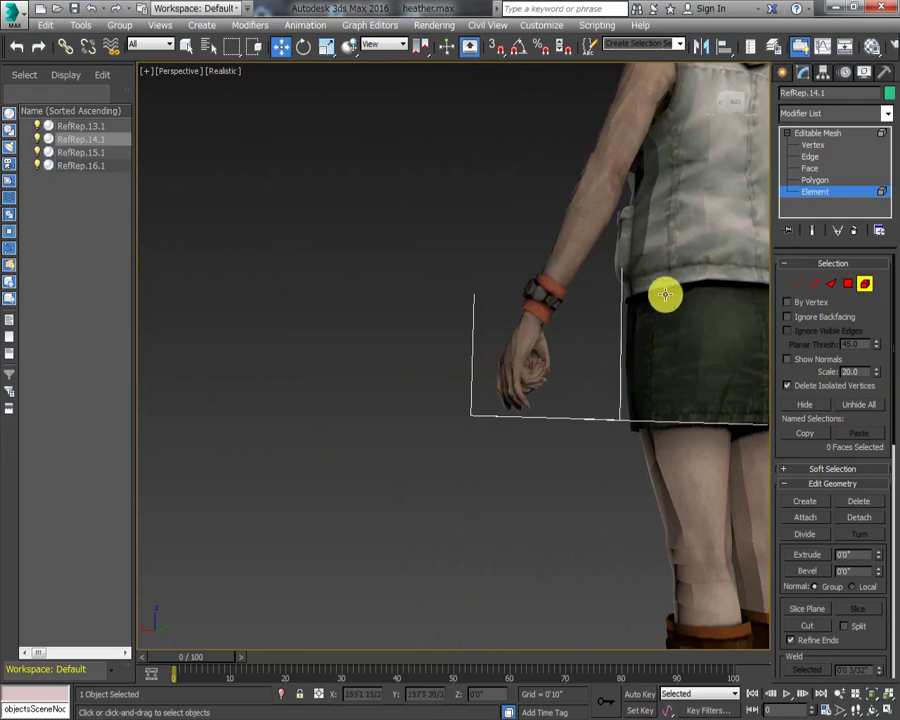
{"action": "left_click_drag", "start_coordinate": [738, 100], "coordinate": [704, 103]}
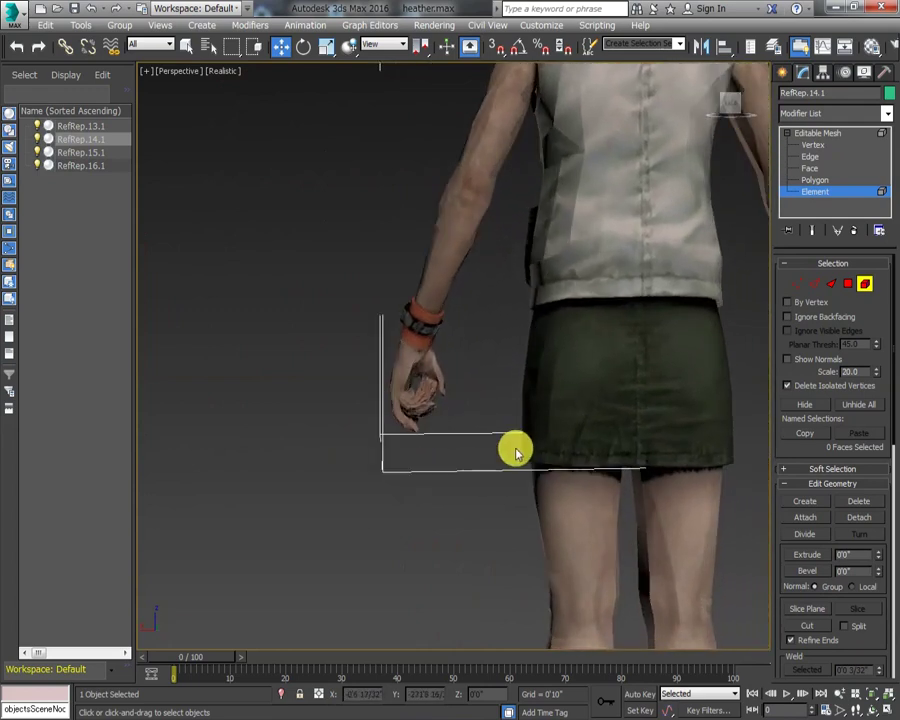
{"action": "middle_click_drag", "start_coordinate": [460, 428], "coordinate": [661, 418]}
{"action": "scroll", "coordinate": [654, 380], "scroll_direction": "down", "scroll_amount": 2}
{"action": "scroll", "coordinate": [654, 380], "scroll_direction": "up", "scroll_amount": 4}
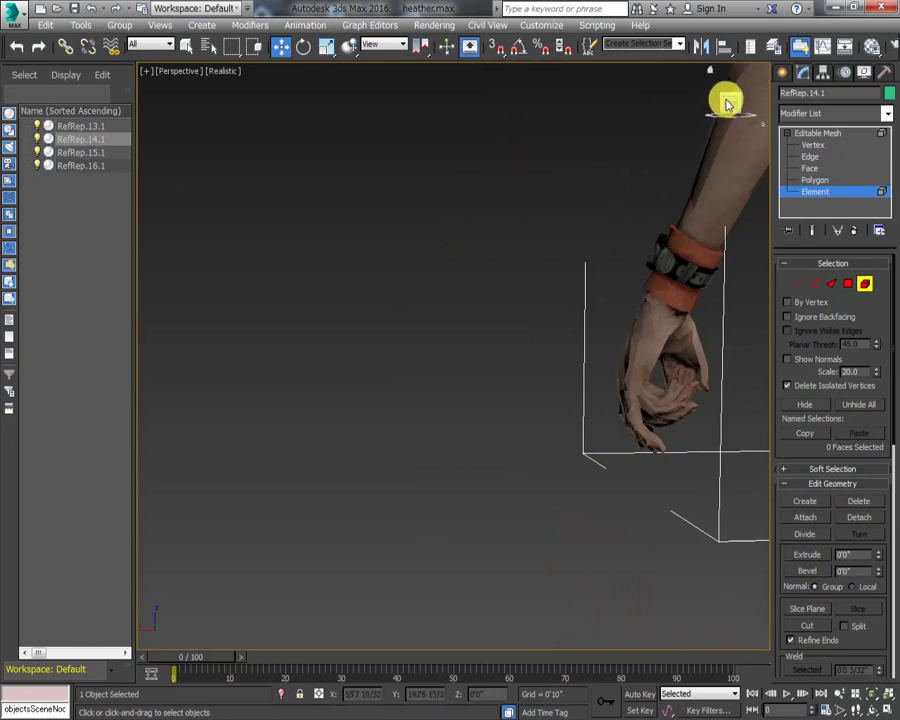
{"action": "left_click", "coordinate": [730, 103]}
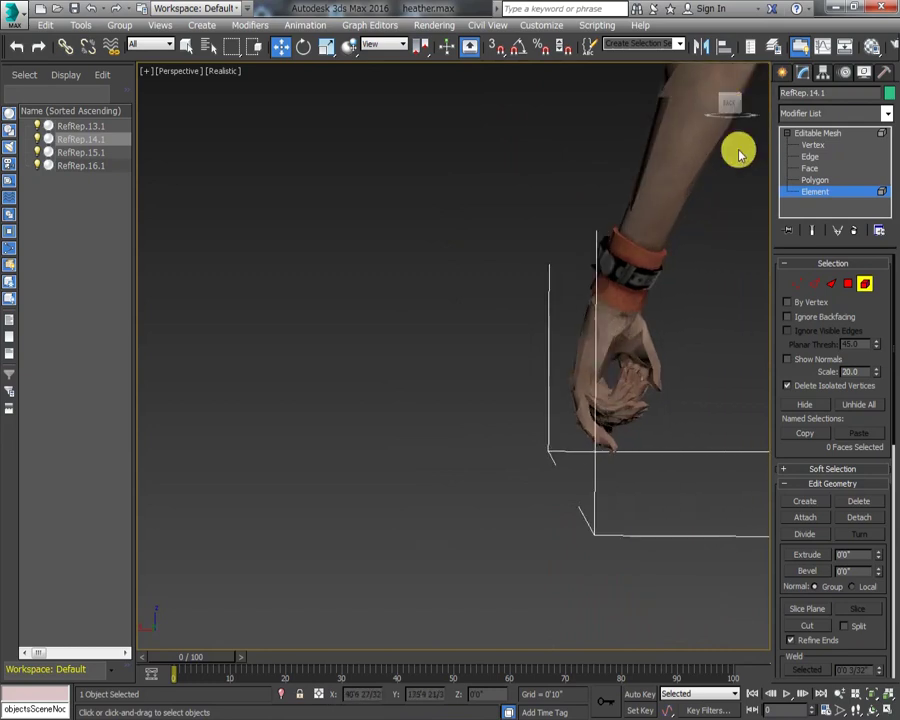
{"action": "middle_click_drag", "start_coordinate": [670, 414], "coordinate": [733, 411]}
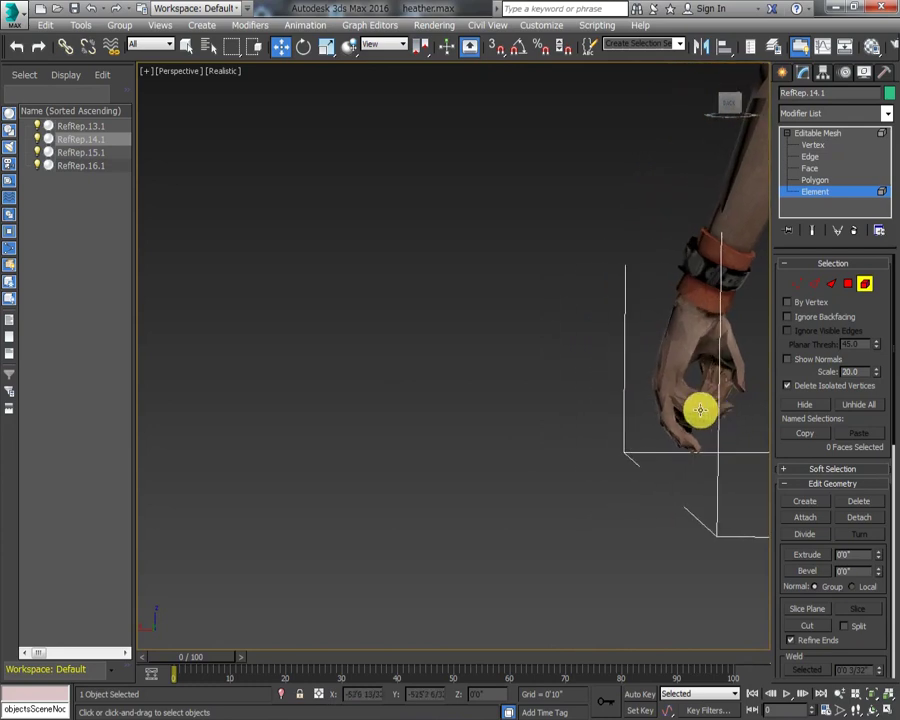
{"action": "left_click", "coordinate": [697, 410]}
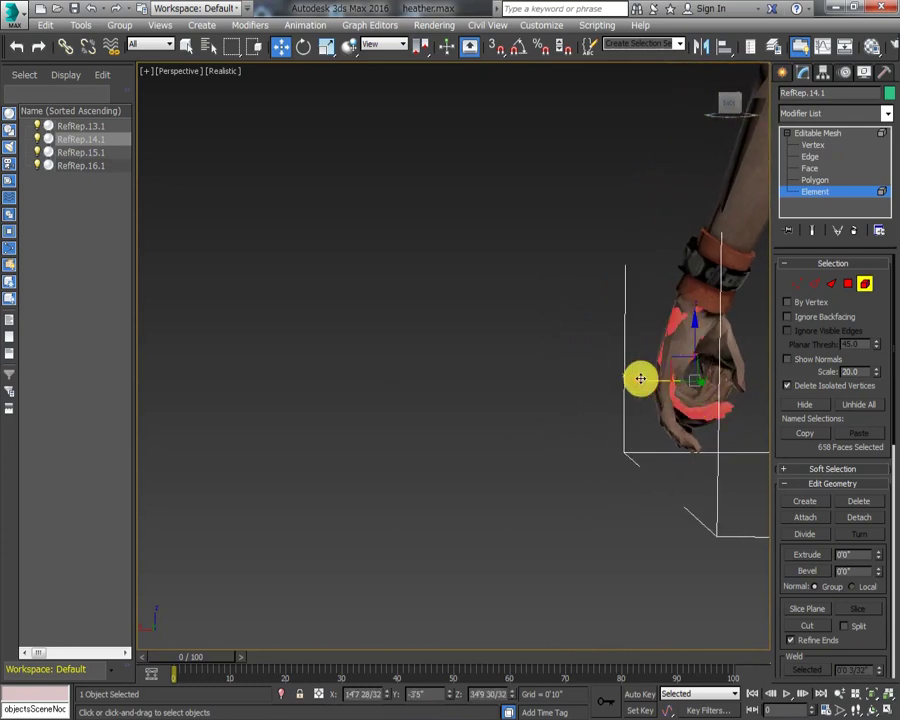
{"action": "left_click_drag", "start_coordinate": [640, 379], "coordinate": [161, 491]}
- Move three more overlapping hand elements from the watch arm outward along X to fill the row between the first one and the arm
{"action": "left_click", "coordinate": [694, 402]}
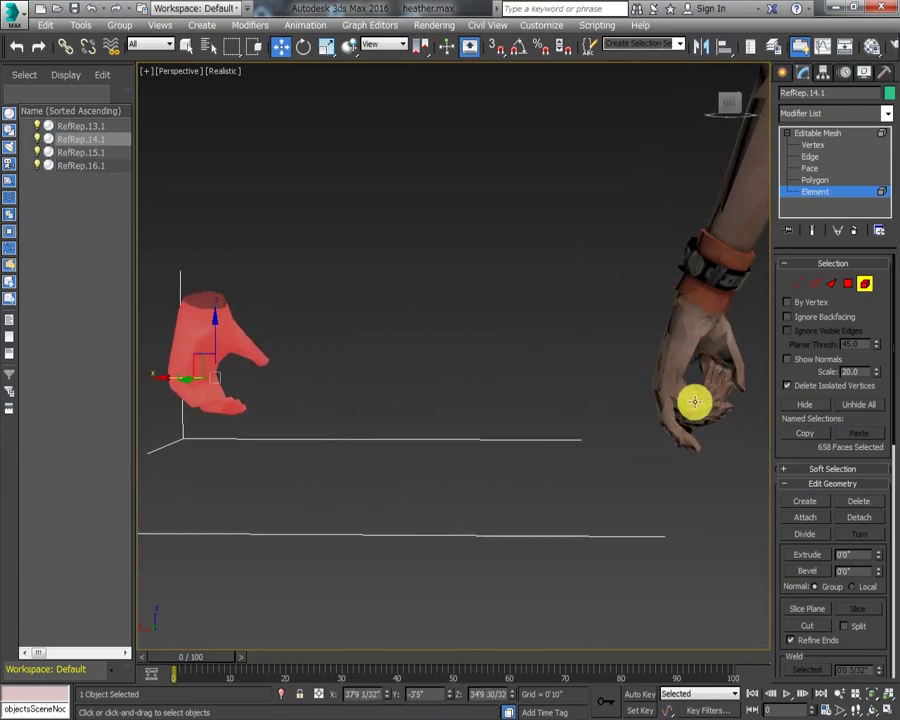
{"action": "left_click", "coordinate": [710, 390]}
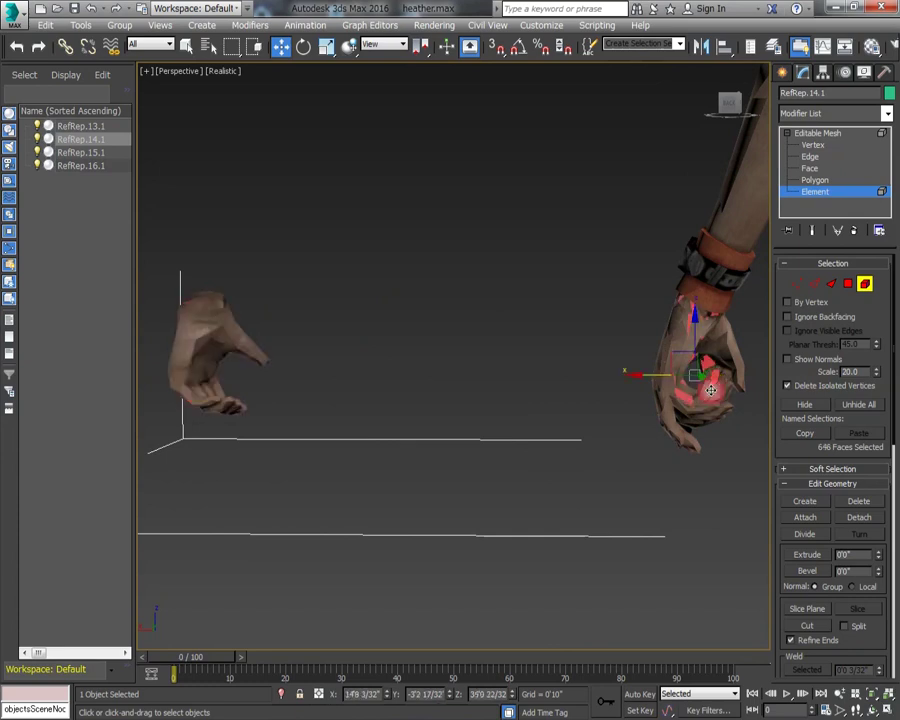
{"action": "left_click_drag", "start_coordinate": [641, 376], "coordinate": [283, 453]}
{"action": "left_click", "coordinate": [696, 392]}
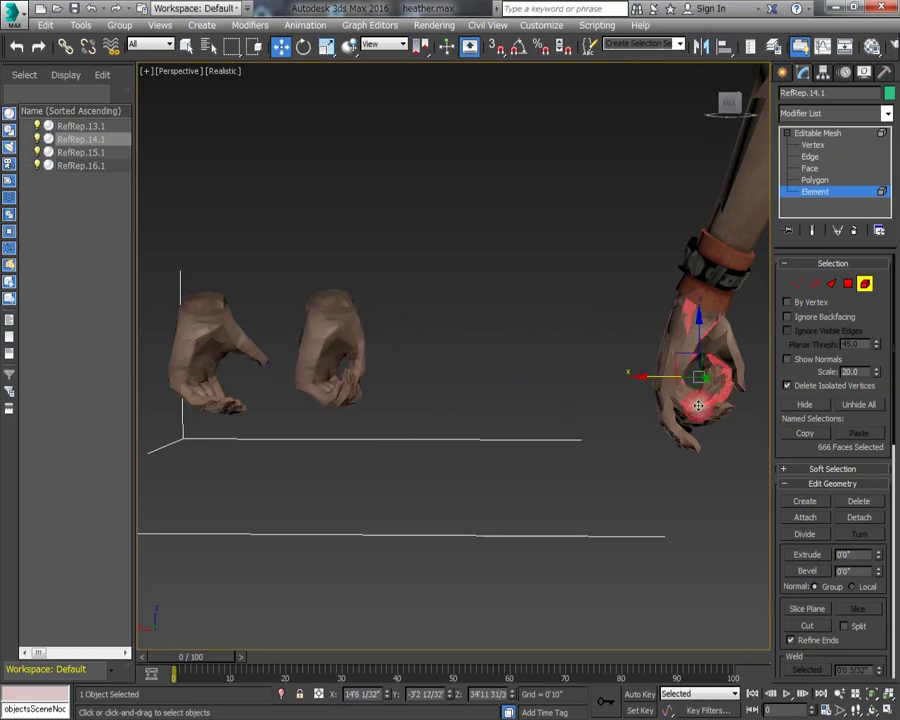
{"action": "left_click_drag", "start_coordinate": [641, 376], "coordinate": [383, 403]}
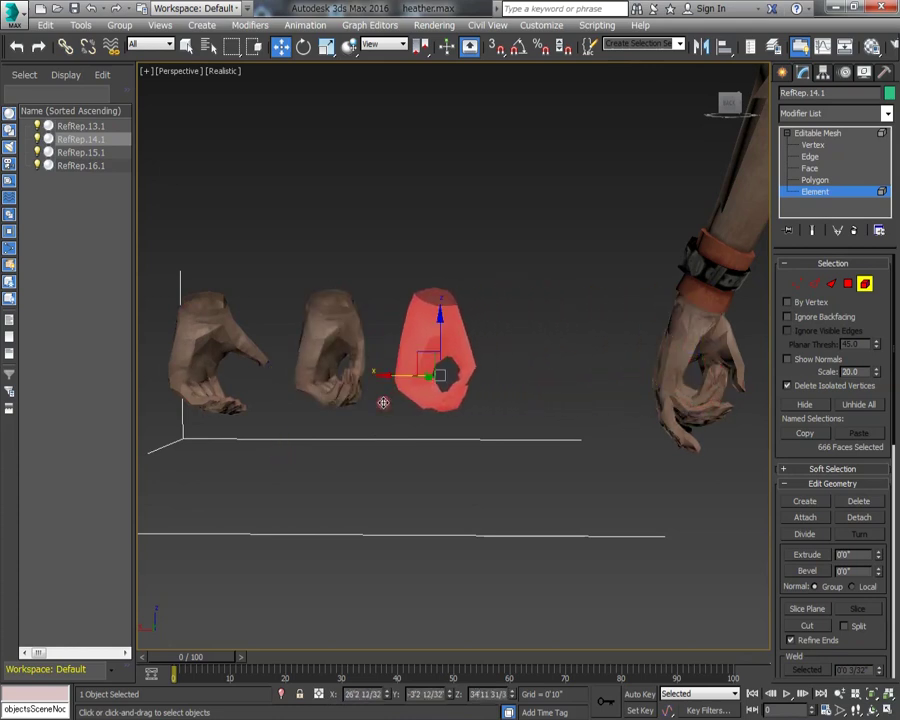
{"action": "left_click", "coordinate": [710, 408]}
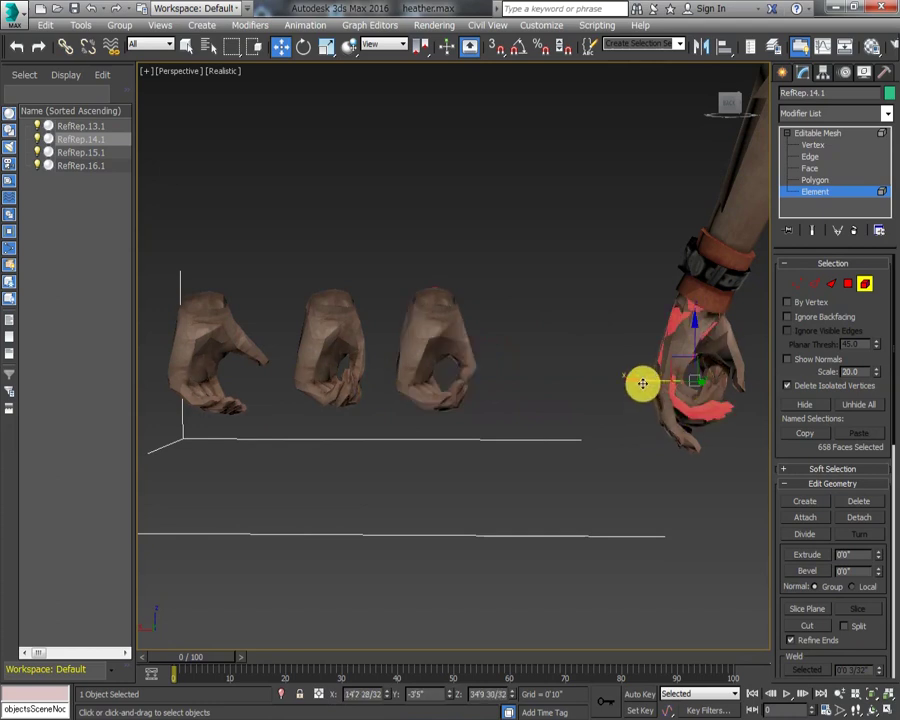
{"action": "left_click_drag", "start_coordinate": [640, 378], "coordinate": [512, 382]}
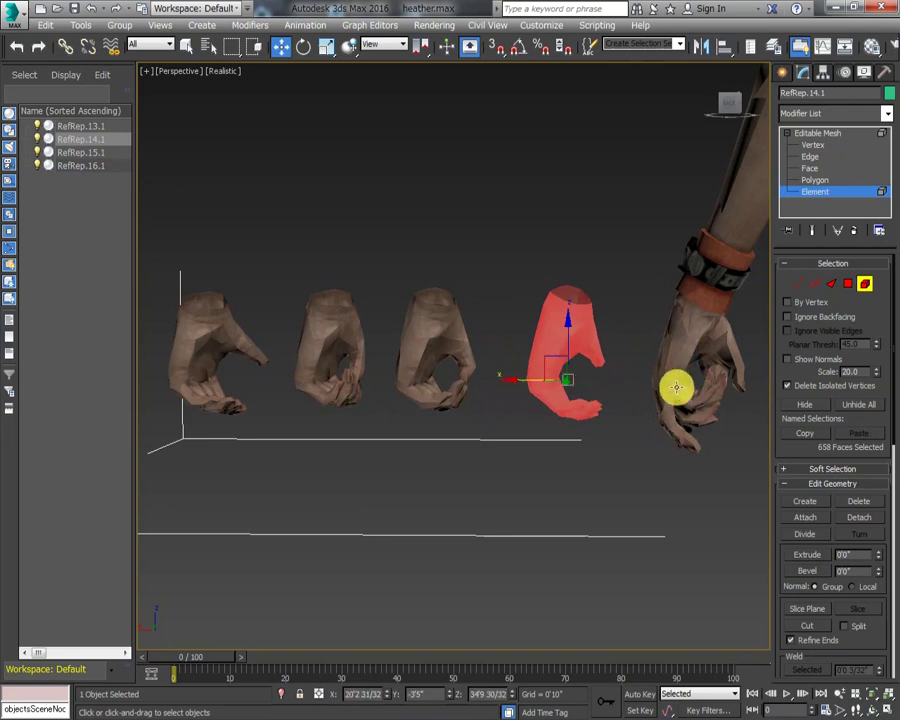
- Move the three remaining duplicate hand elements up and outward in the XZ plane as a second row, then clear the element selection
{"action": "key", "text": "ctrl+z"}
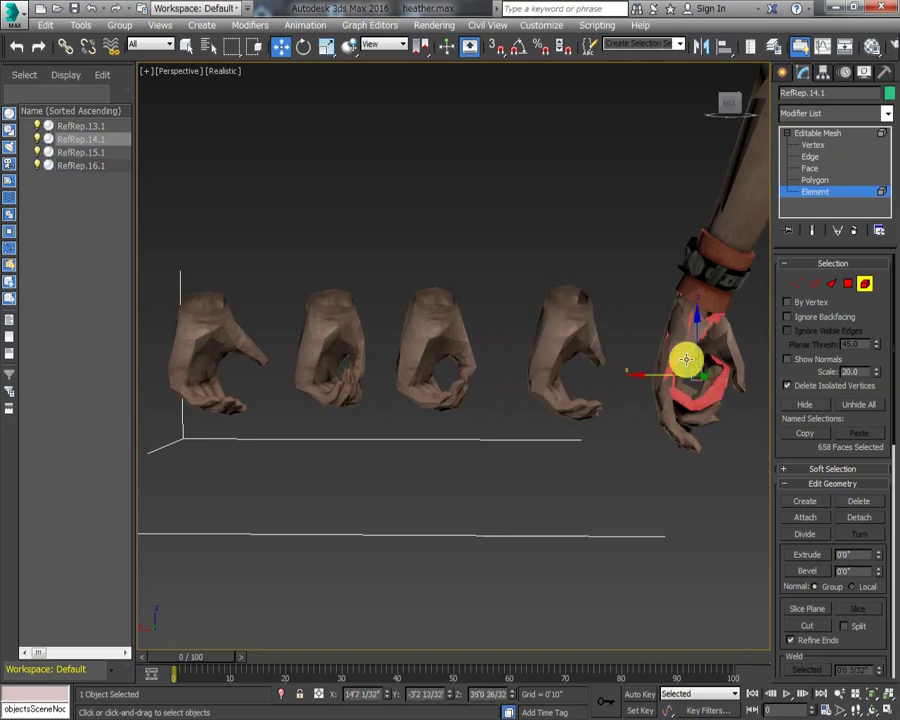
{"action": "left_click_drag", "start_coordinate": [669, 357], "coordinate": [230, 192]}
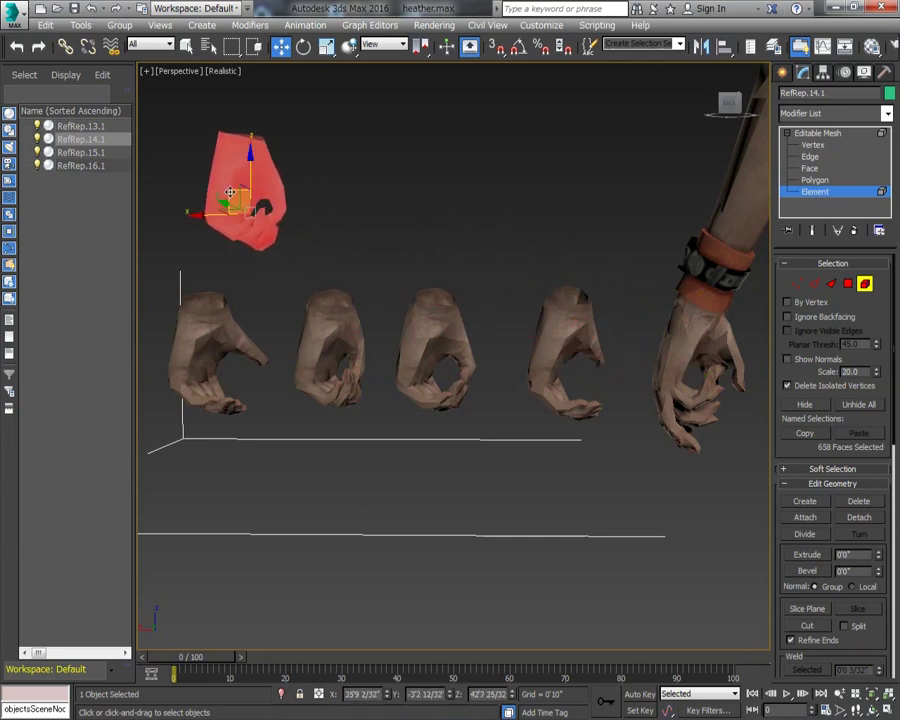
{"action": "left_click", "coordinate": [705, 396]}
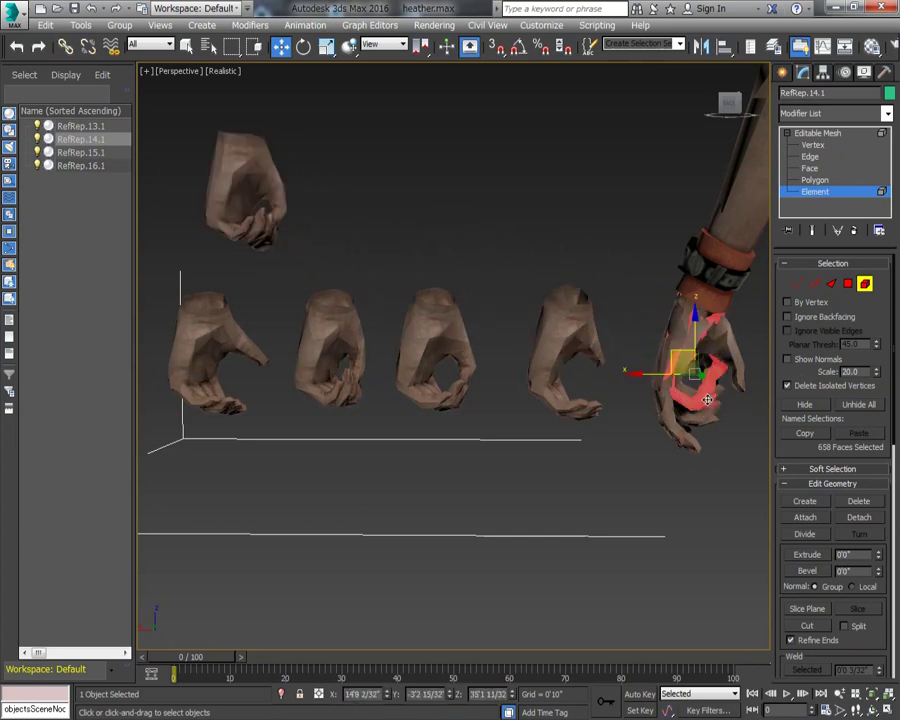
{"action": "left_click_drag", "start_coordinate": [675, 355], "coordinate": [329, 189]}
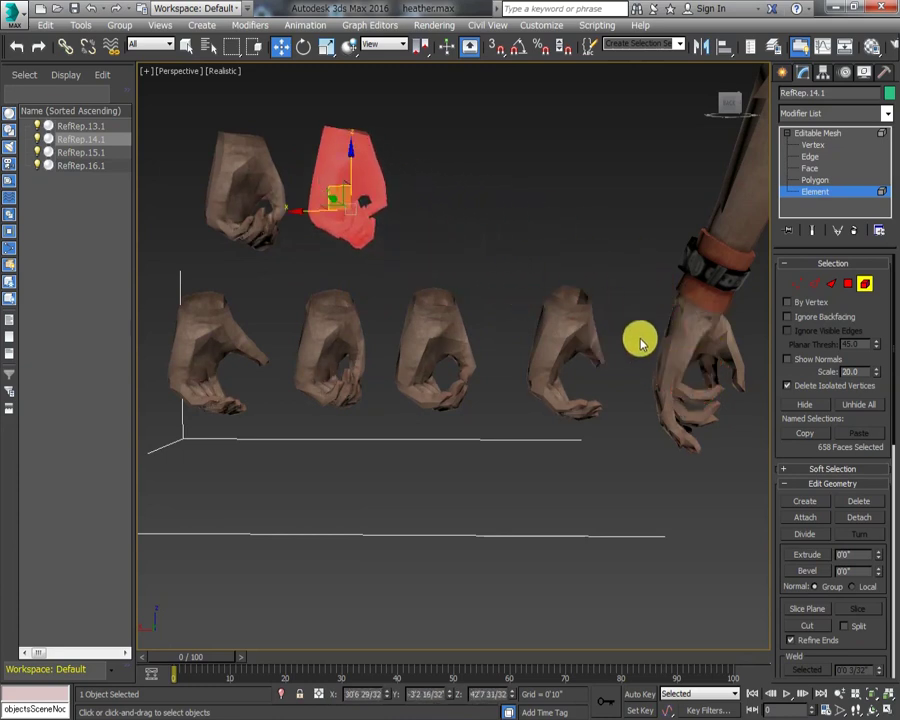
{"action": "left_click", "coordinate": [699, 394]}
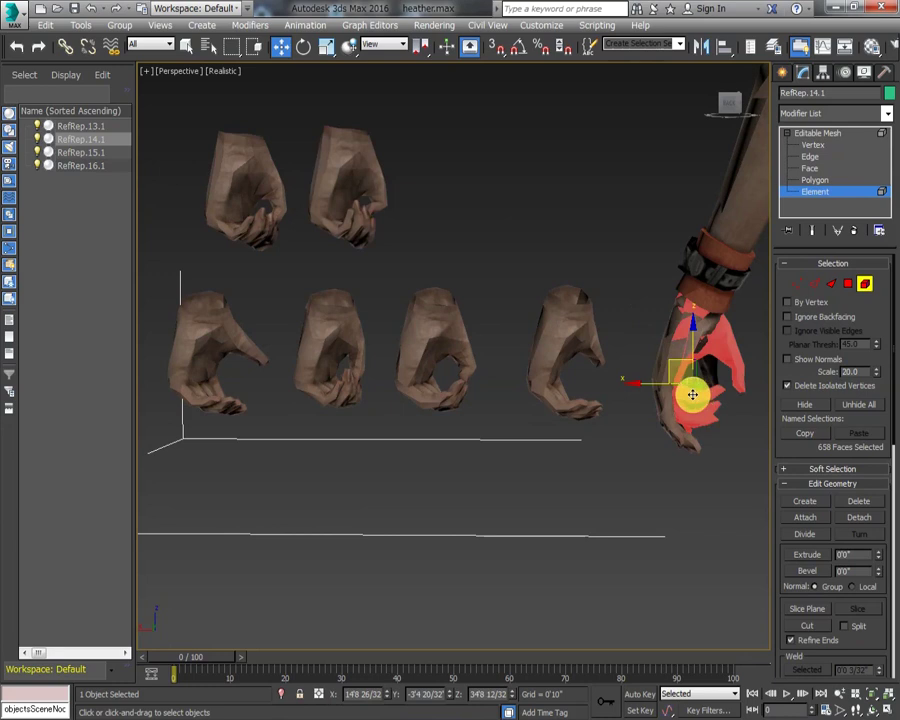
{"action": "left_click_drag", "start_coordinate": [670, 366], "coordinate": [441, 190]}
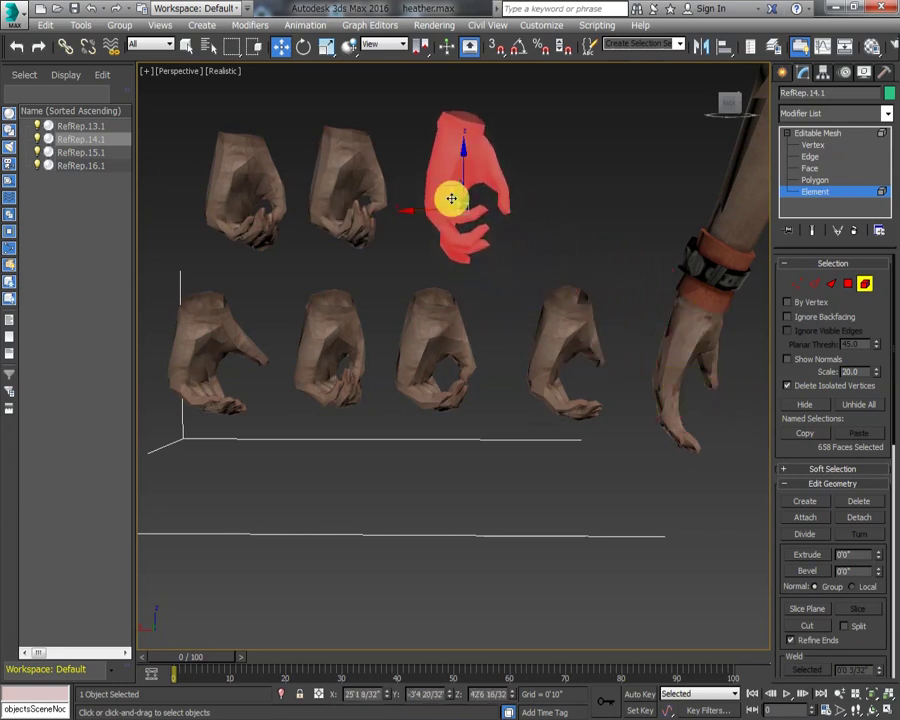
{"action": "left_click", "coordinate": [549, 490]}
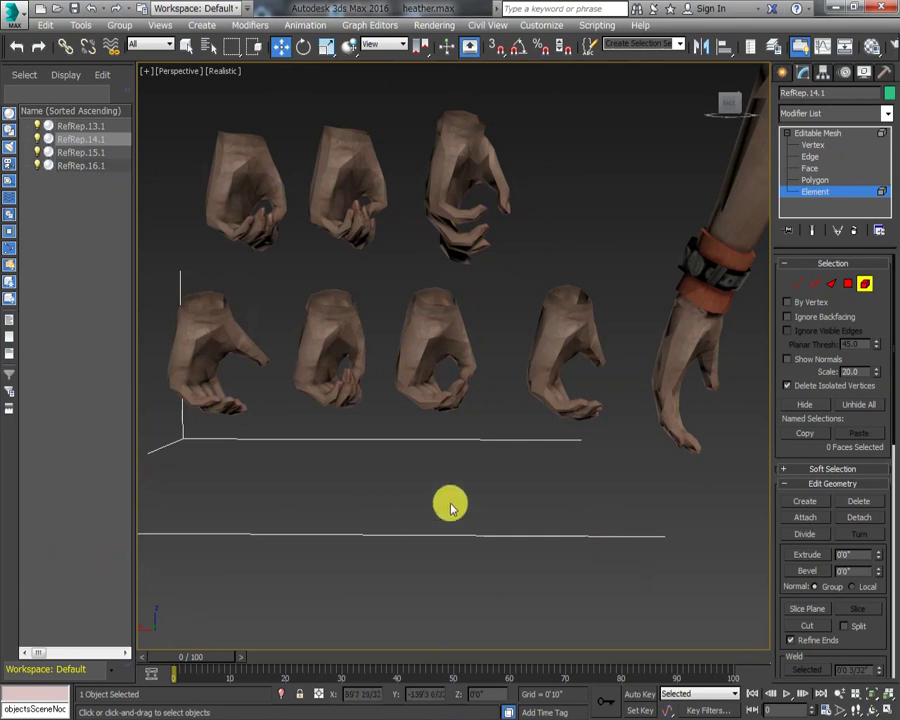
- Deselect the mesh and examine the whole character from the front with the separated hands on both sides
{"action": "left_click", "coordinate": [91, 532]}
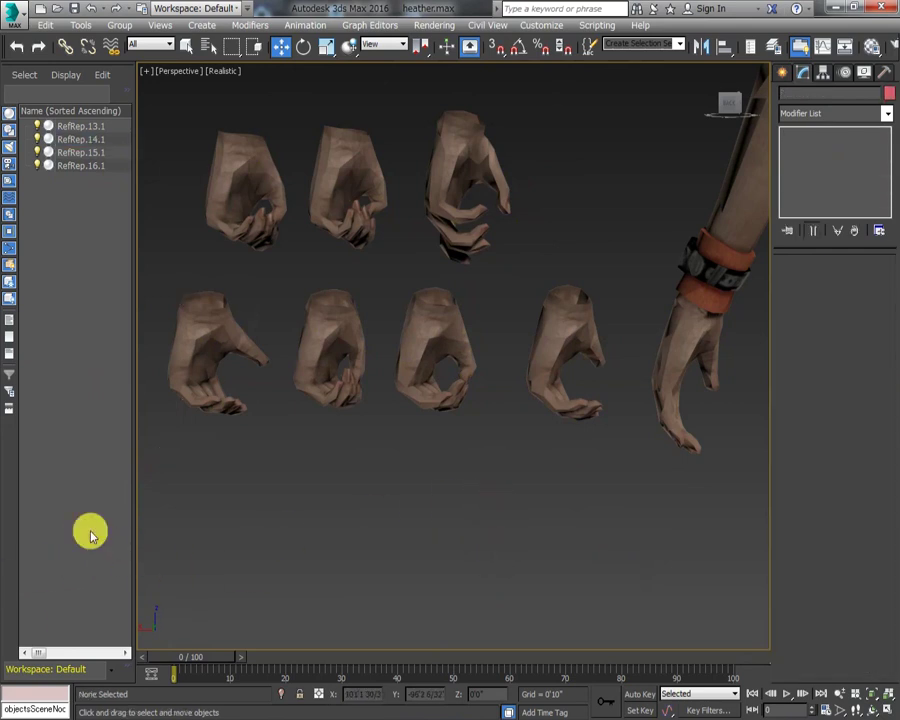
{"action": "left_click", "coordinate": [886, 694]}
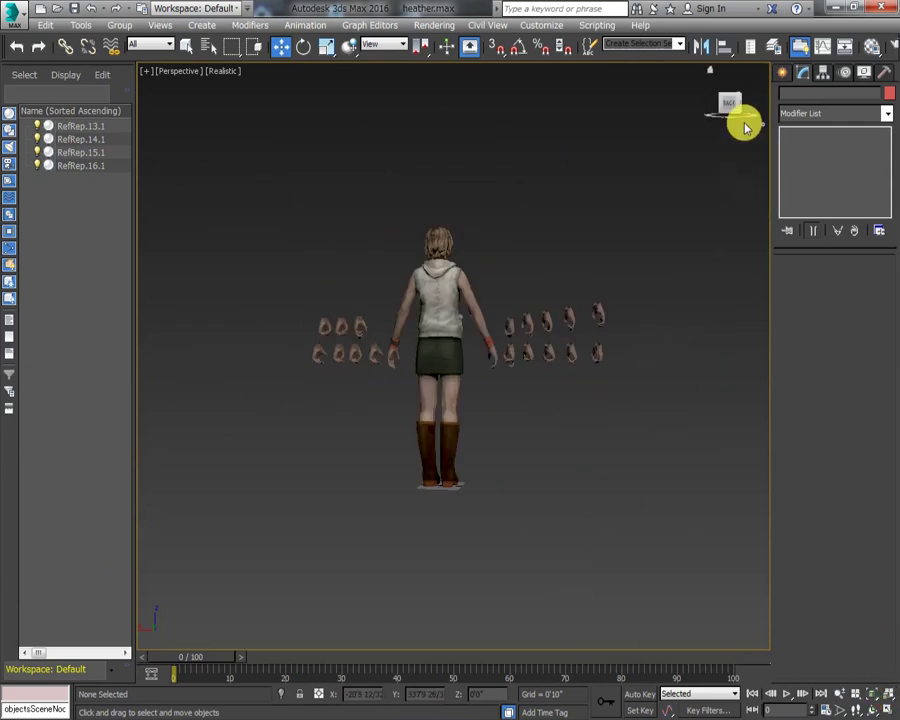
{"action": "left_click_drag", "start_coordinate": [725, 104], "coordinate": [690, 197]}
{"action": "scroll", "coordinate": [390, 362], "scroll_direction": "down", "scroll_amount": 2}
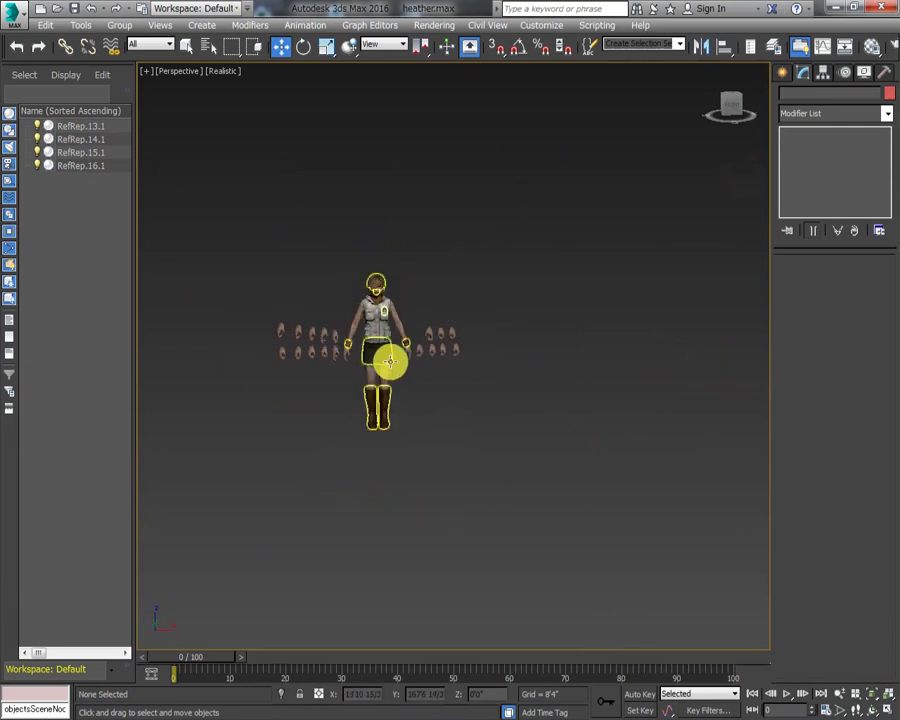
{"action": "scroll", "coordinate": [390, 362], "scroll_direction": "up", "scroll_amount": 4}
{"action": "scroll", "coordinate": [390, 362], "scroll_direction": "up", "scroll_amount": 2}
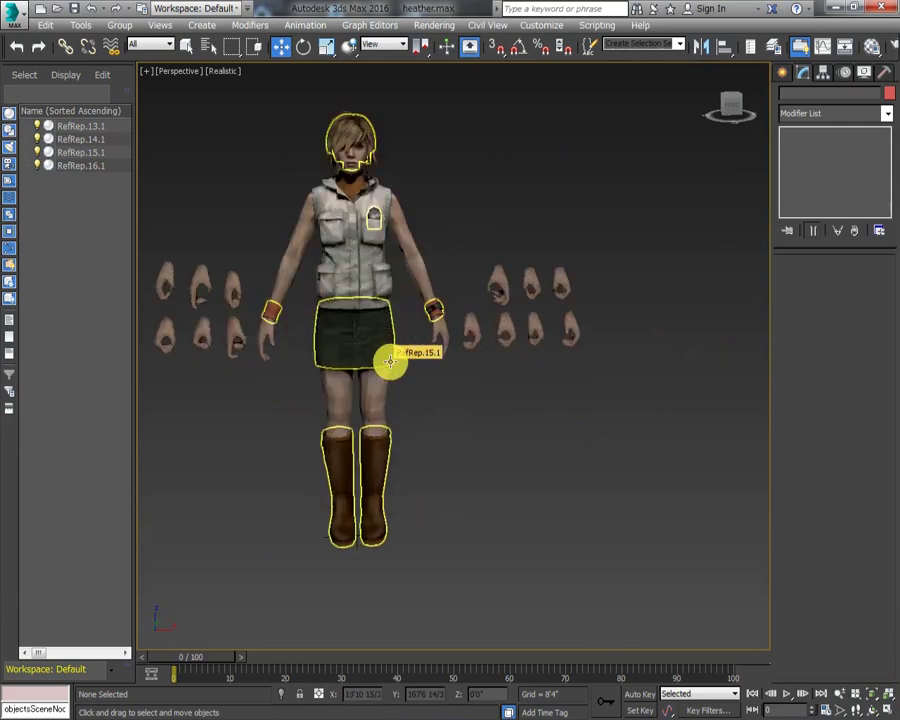
{"action": "middle_click_drag", "start_coordinate": [512, 443], "coordinate": [674, 468], "text": "alt"}
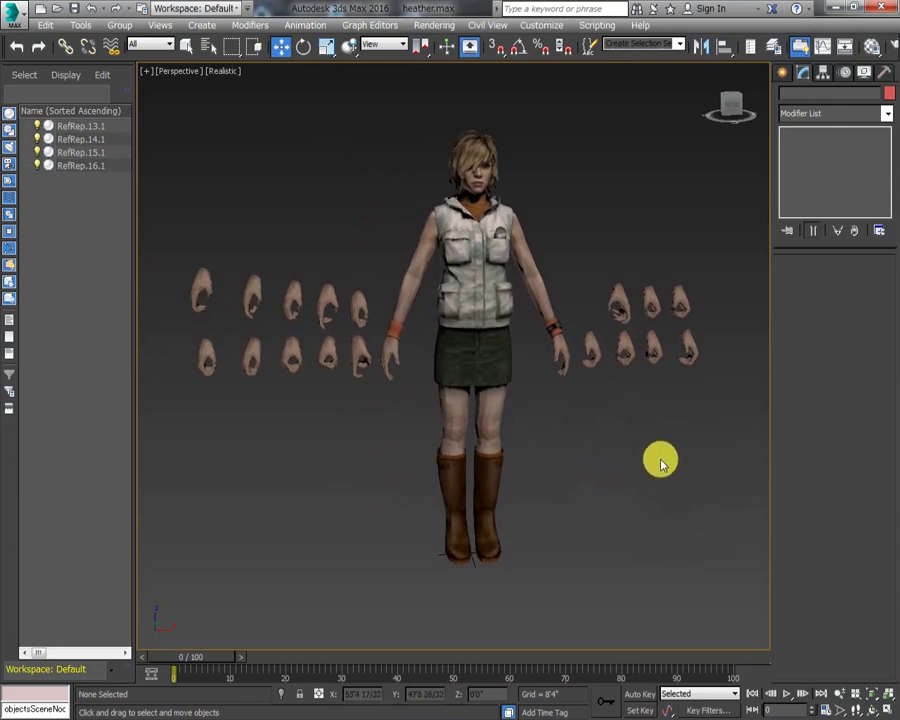
{"action": "left_click", "coordinate": [738, 112]}
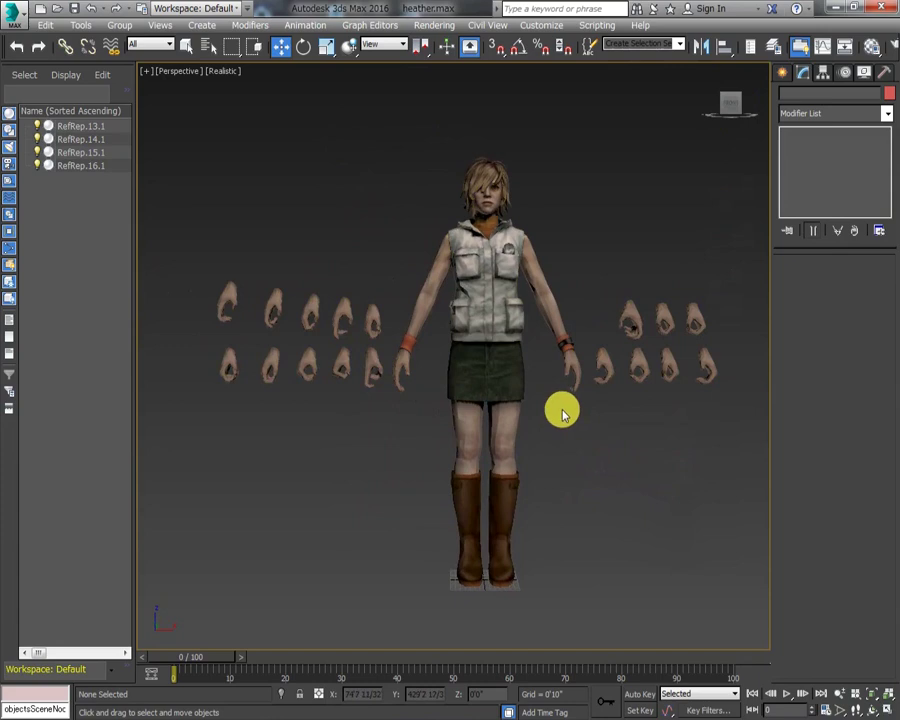